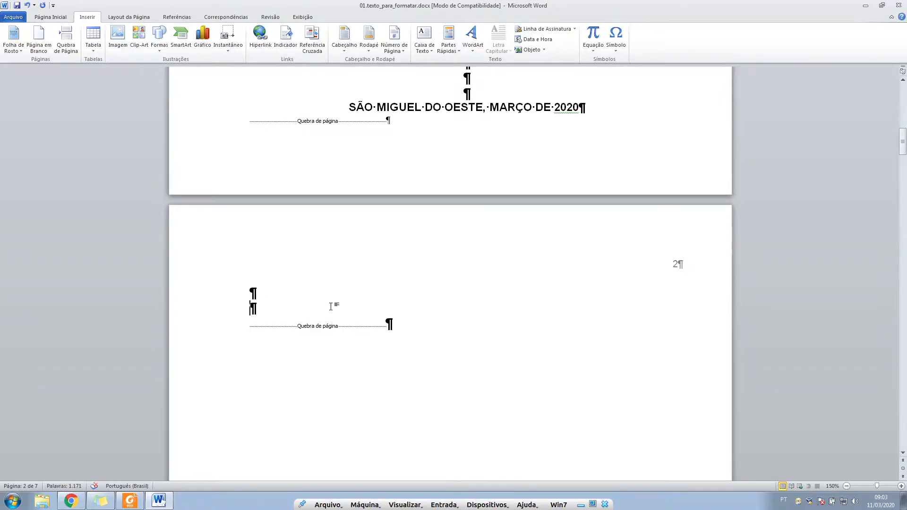
Enter the heading "Índice de figuras" on page 2 and copy the formatting of the "DICAS PARA COMPRA DE UM SMARTPHONE ANDROID" heading onto it
{"action": "type", "text": "Índice de fi"}
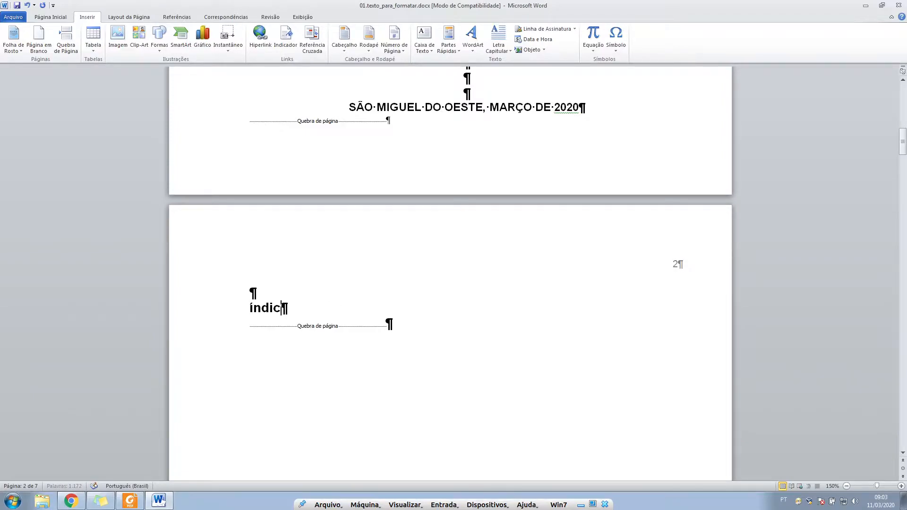
{"action": "type", "text": "guras"}
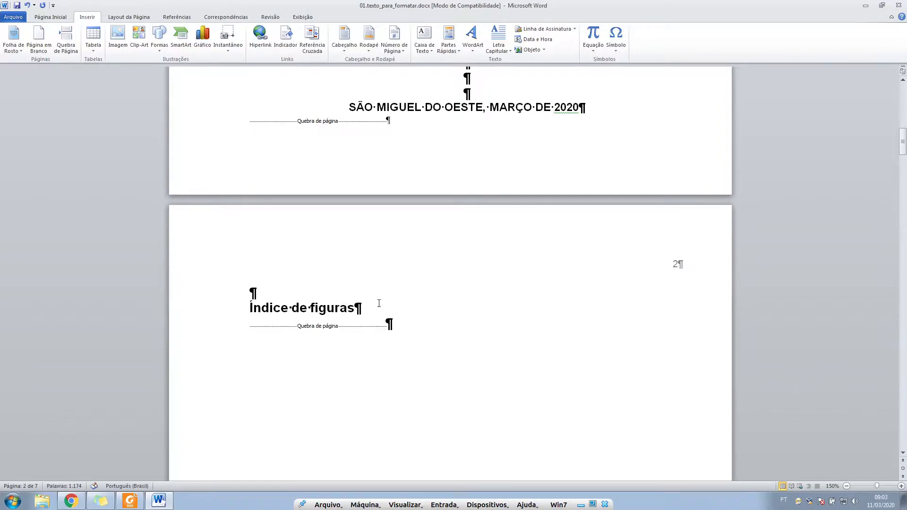
{"action": "scroll", "coordinate": [365, 358], "scroll_direction": "down", "scroll_amount": 12}
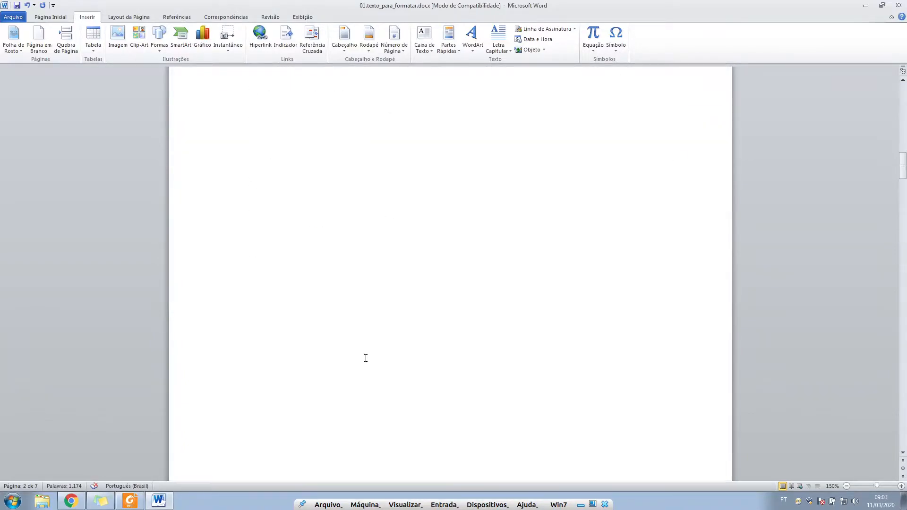
{"action": "scroll", "coordinate": [342, 386], "scroll_direction": "down", "scroll_amount": 3}
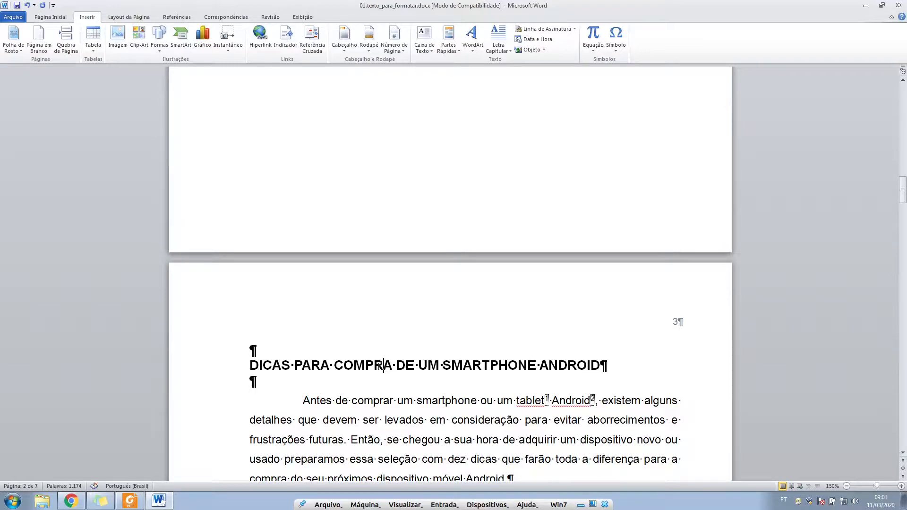
{"action": "left_click", "coordinate": [54, 18]}
{"action": "left_click", "coordinate": [50, 49]}
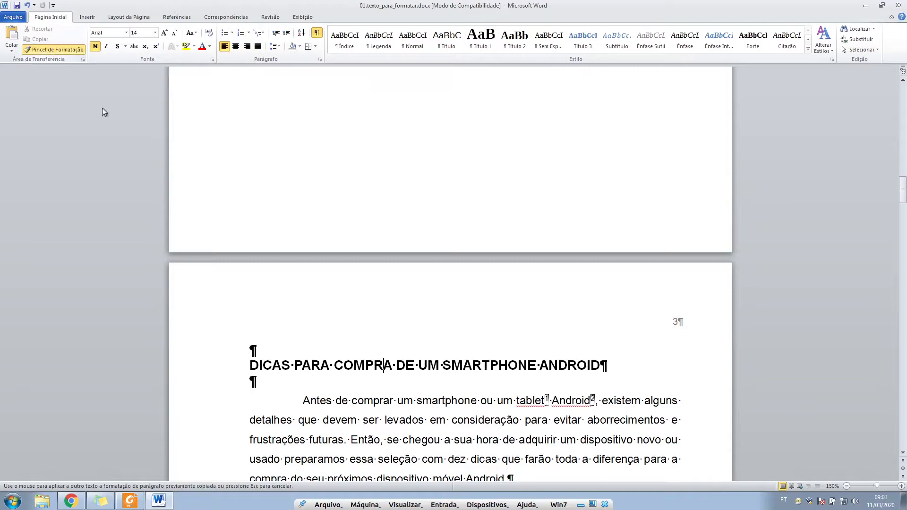
{"action": "scroll", "coordinate": [292, 248], "scroll_direction": "up", "scroll_amount": 6}
{"action": "scroll", "coordinate": [291, 248], "scroll_direction": "up", "scroll_amount": 5}
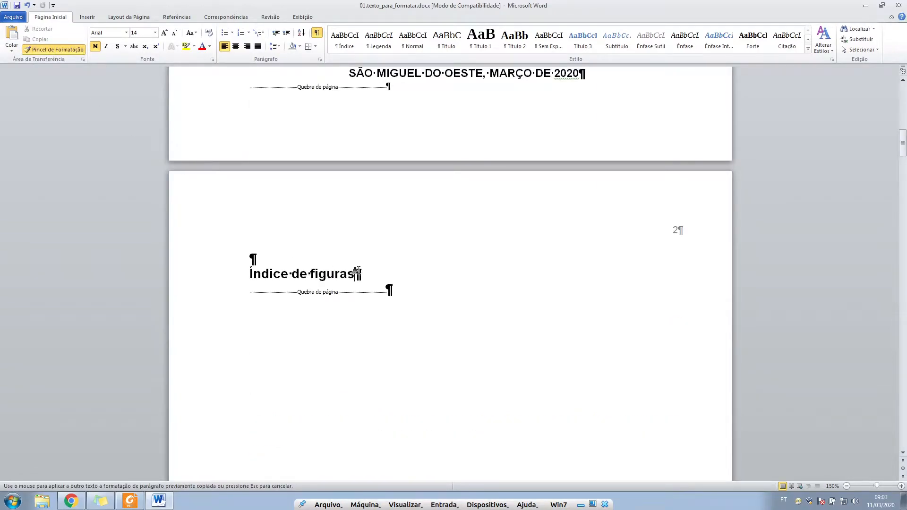
{"action": "left_click_drag", "start_coordinate": [362, 274], "coordinate": [234, 268]}
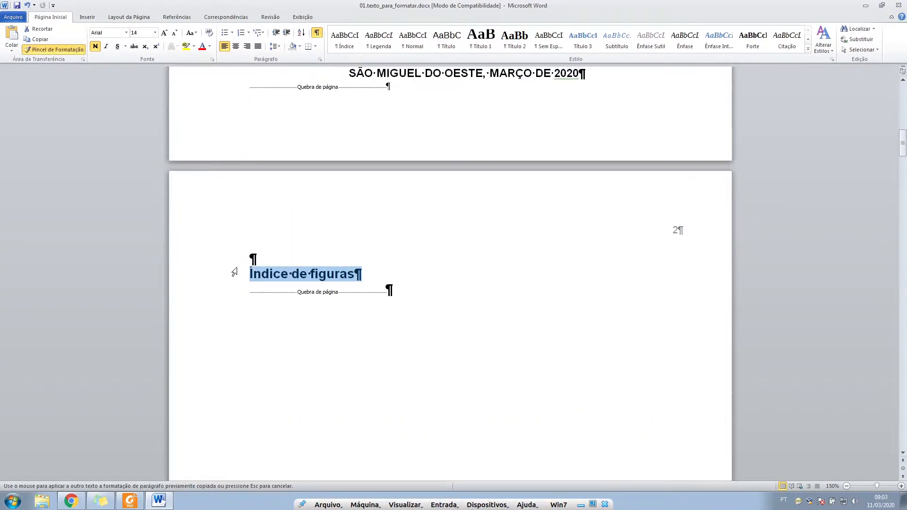
{"action": "left_click", "coordinate": [75, 52]}
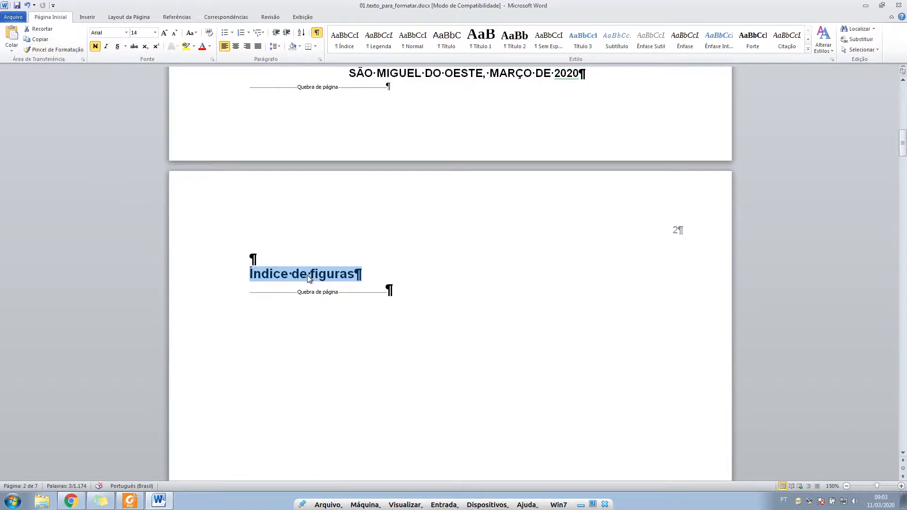
Convert the "Índice de figuras" heading to uppercase and add two blank paragraphs below it
{"action": "left_click", "coordinate": [196, 34]}
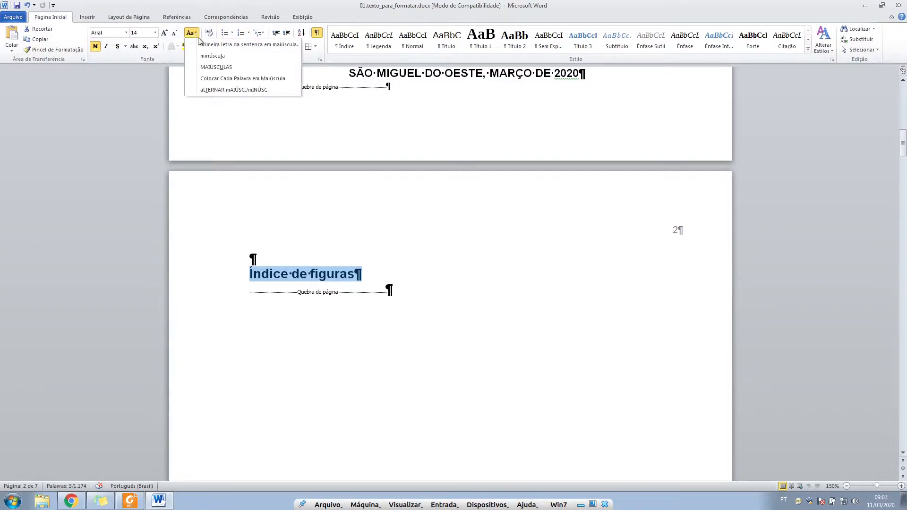
{"action": "left_click", "coordinate": [227, 67]}
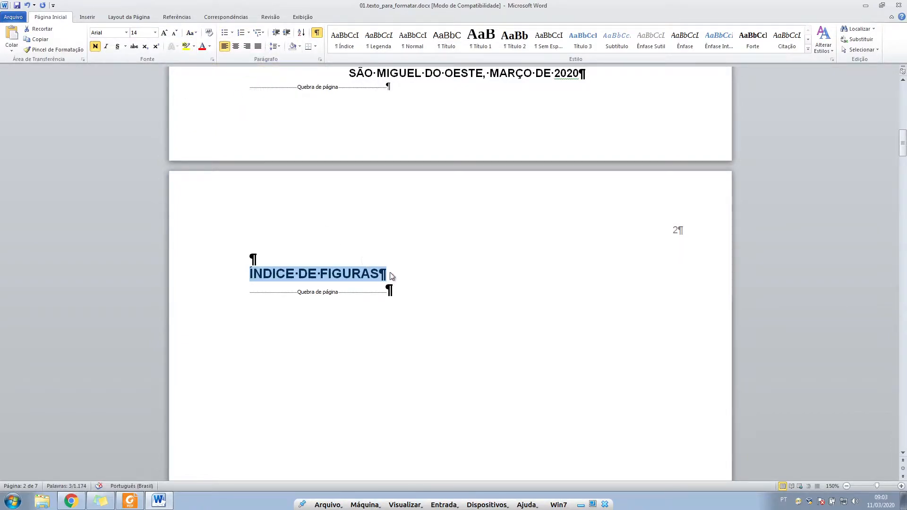
{"action": "left_click", "coordinate": [391, 276]}
{"action": "key", "text": "Return"}
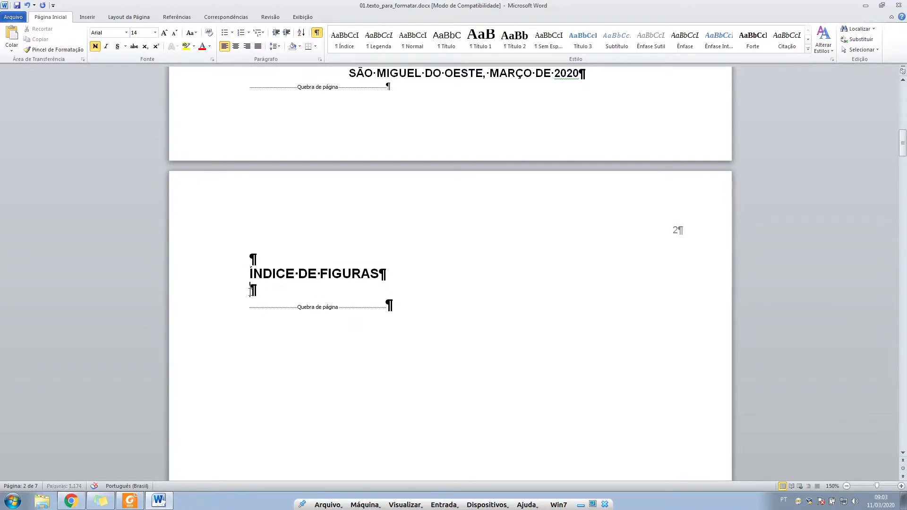
{"action": "key", "text": "Return"}
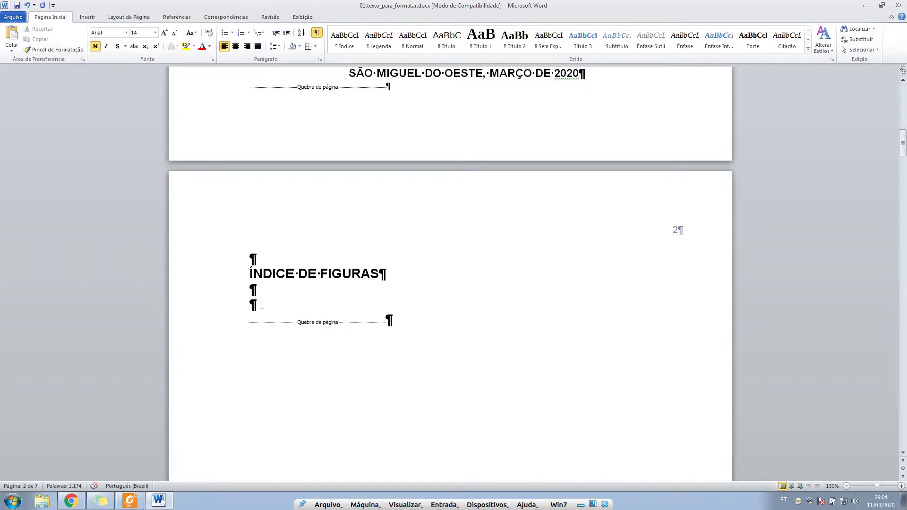
Insert an index of illustrations in the second blank paragraph under ÍNDICE DE FIGURAS, using the caption label Figura
{"action": "left_click", "coordinate": [181, 17]}
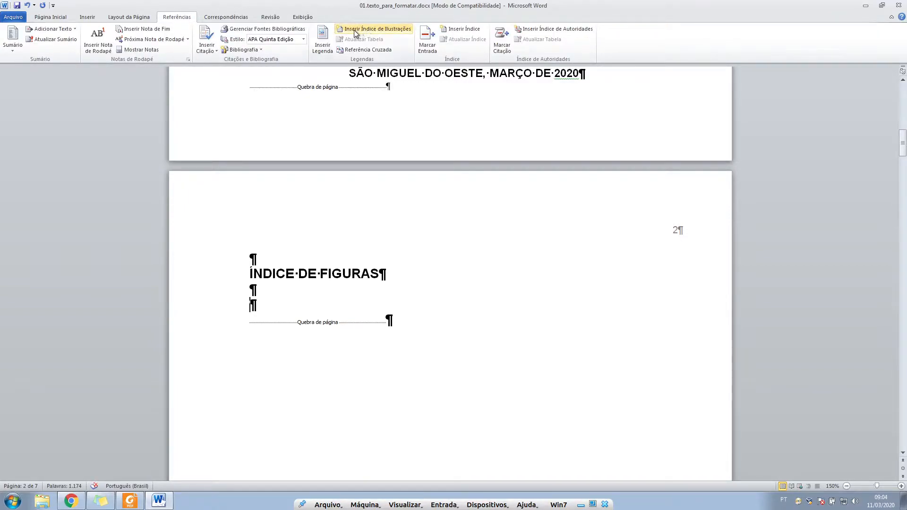
{"action": "left_click", "coordinate": [388, 29]}
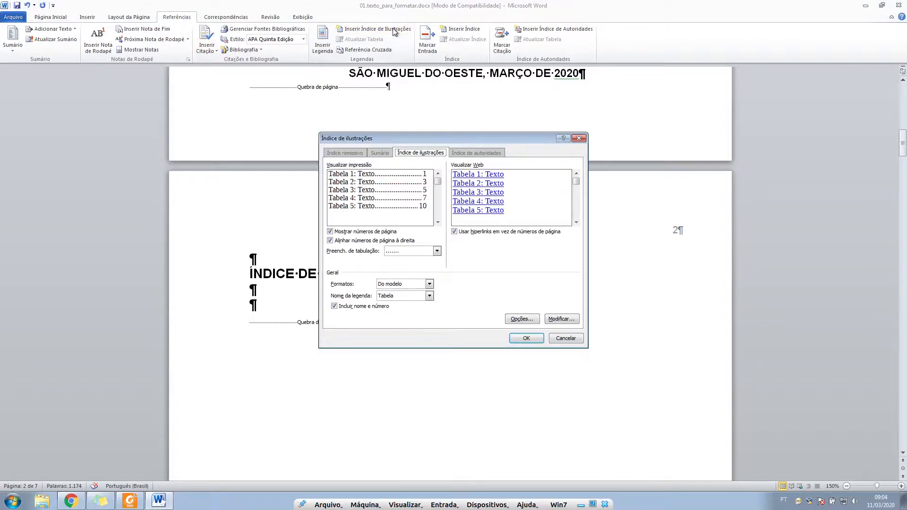
{"action": "left_click_drag", "start_coordinate": [425, 140], "coordinate": [432, 138]}
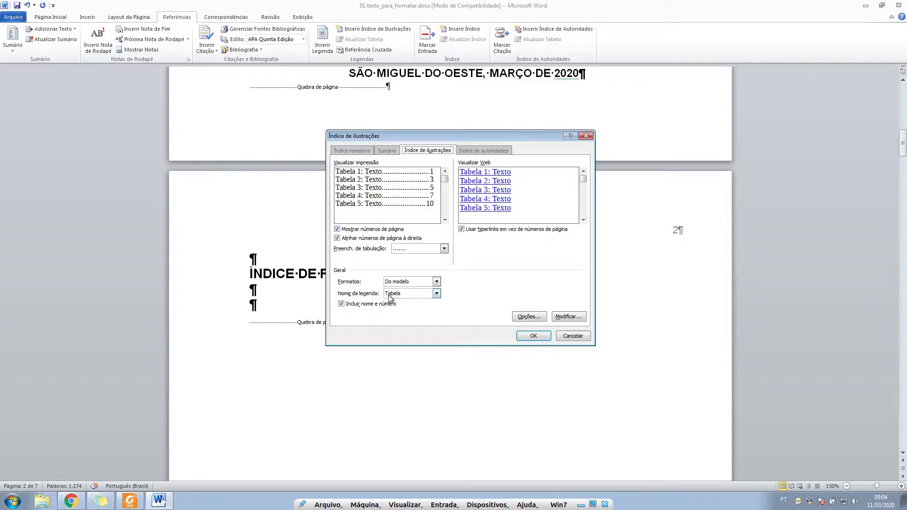
{"action": "left_click", "coordinate": [437, 294]}
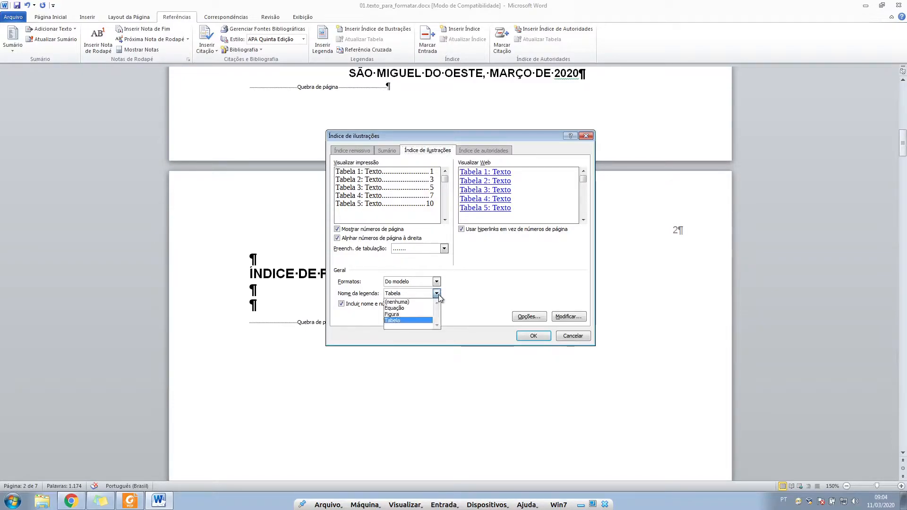
{"action": "left_click", "coordinate": [407, 313]}
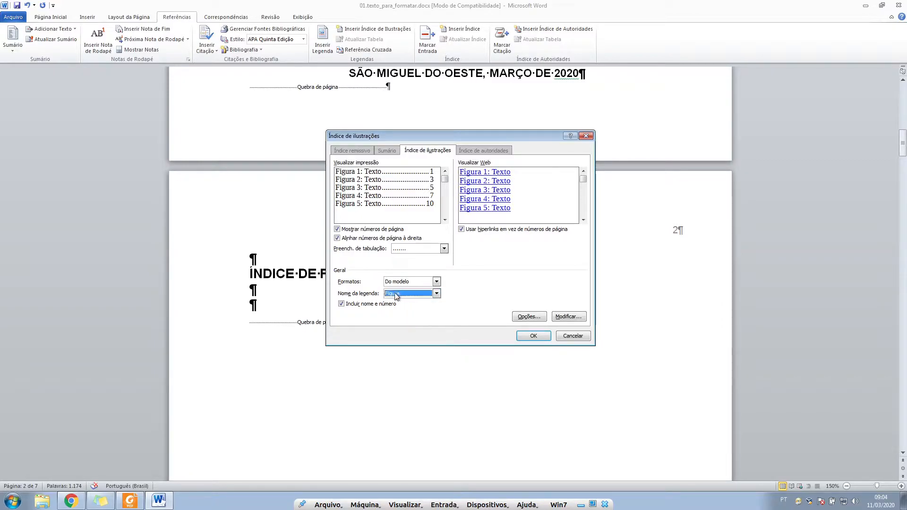
{"action": "left_click", "coordinate": [533, 336]}
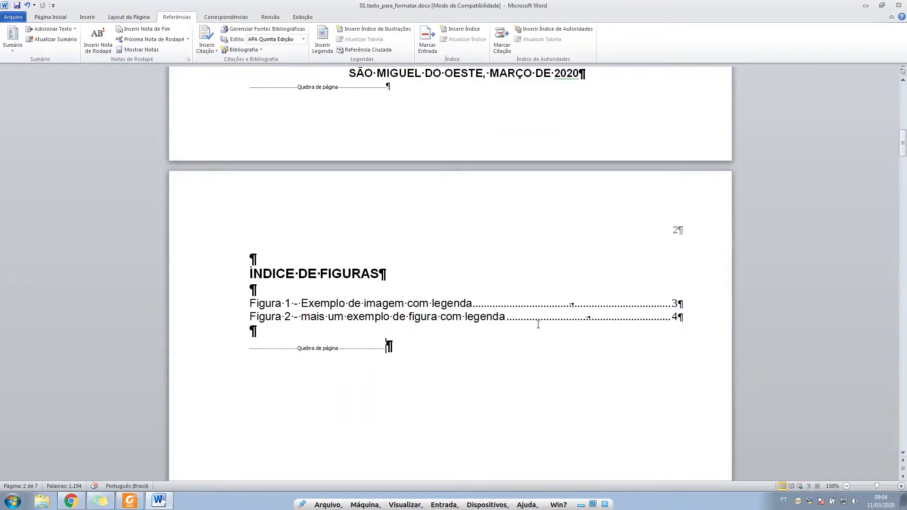
Insert a page break at the blank line above the "DICAS PARA COMPRA DE UM SMARTPHONE ANDROID" heading
{"action": "scroll", "coordinate": [538, 325], "scroll_direction": "down", "scroll_amount": 10}
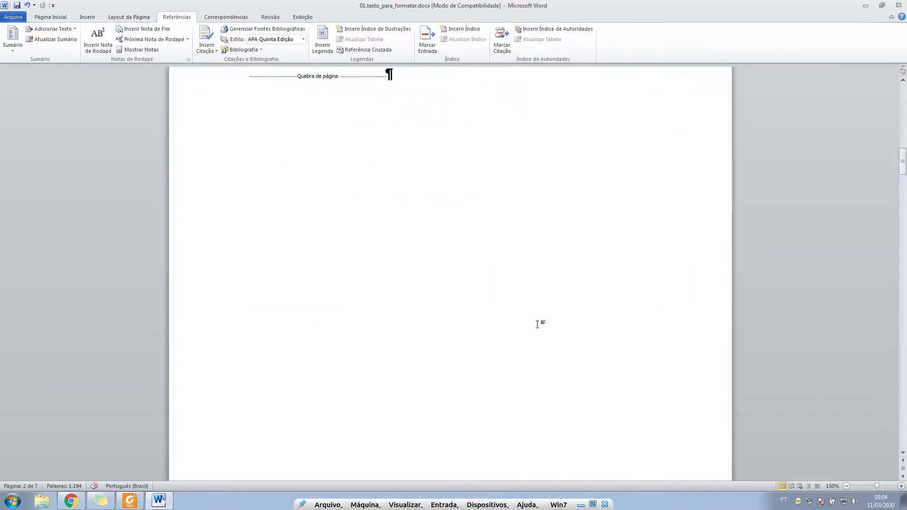
{"action": "scroll", "coordinate": [538, 325], "scroll_direction": "down", "scroll_amount": 5}
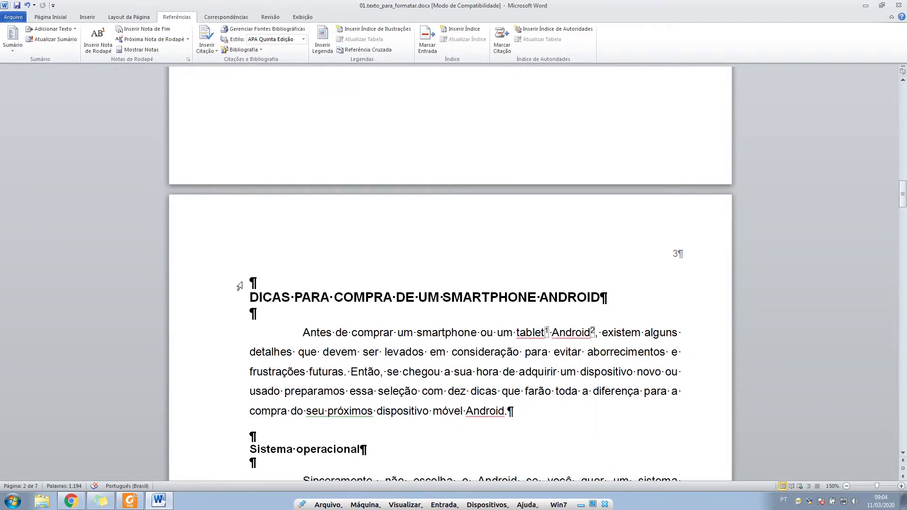
{"action": "scroll", "coordinate": [294, 273], "scroll_direction": "up", "scroll_amount": 5}
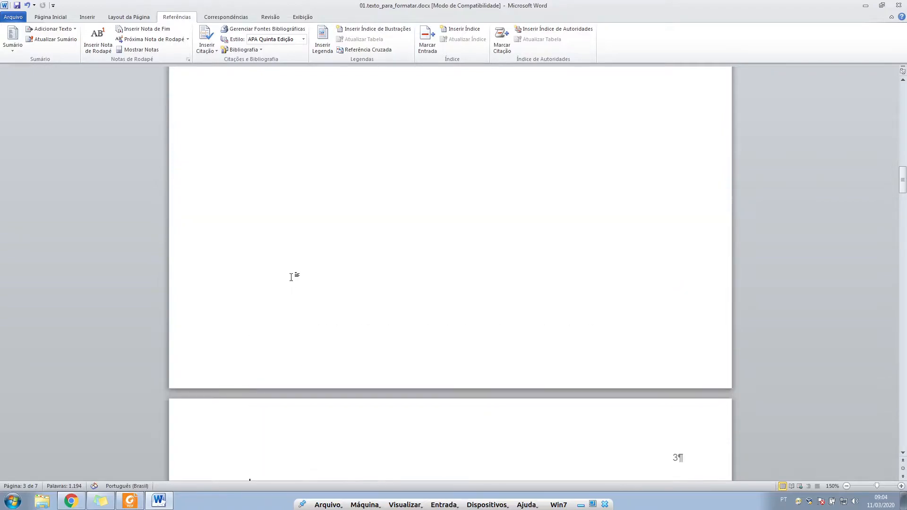
{"action": "scroll", "coordinate": [293, 279], "scroll_direction": "down", "scroll_amount": 4}
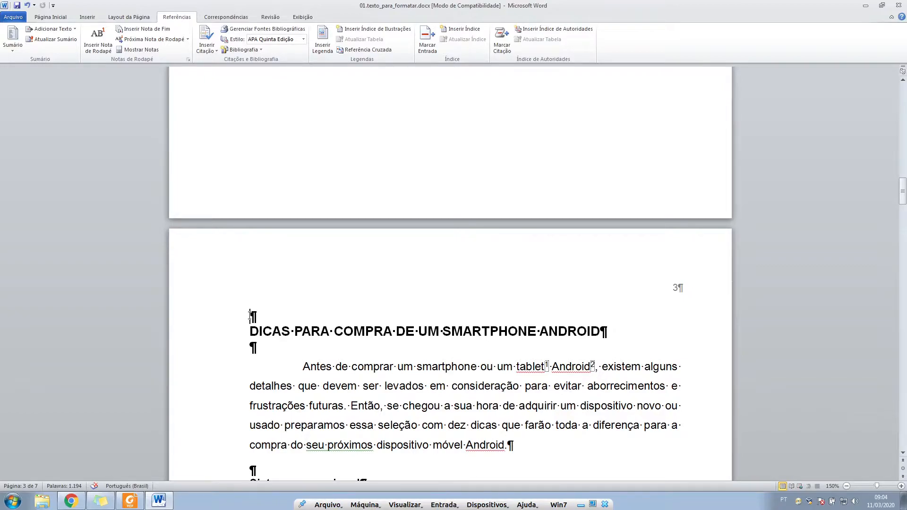
{"action": "left_click", "coordinate": [88, 18]}
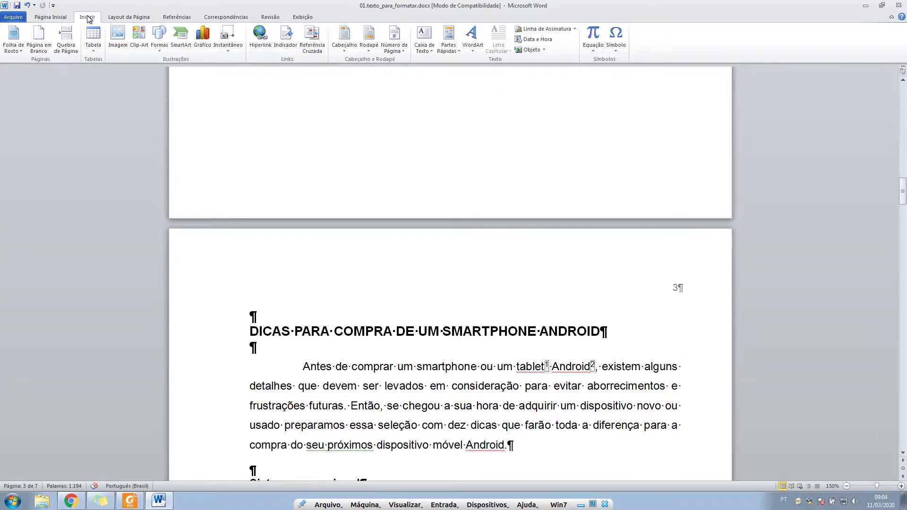
{"action": "left_click", "coordinate": [65, 38]}
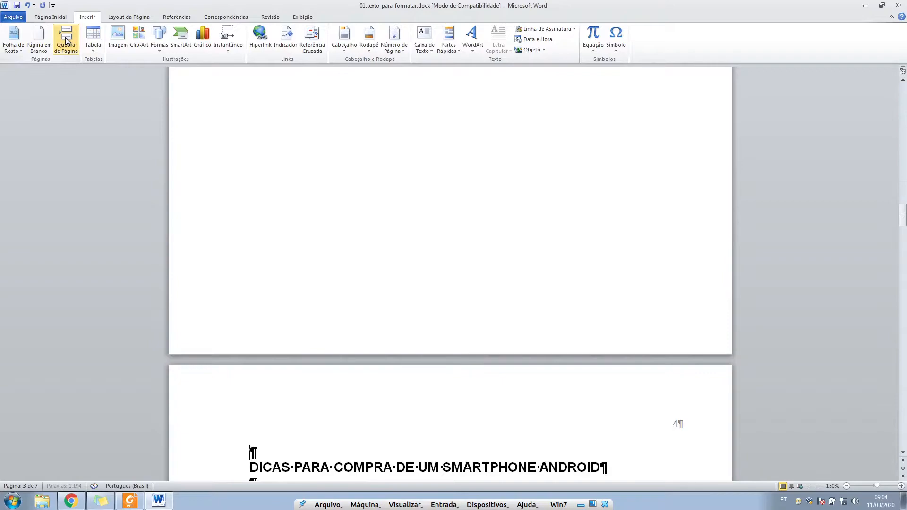
Add two blank paragraphs before the page break on the new page 3
{"action": "scroll", "coordinate": [237, 264], "scroll_direction": "up", "scroll_amount": 3}
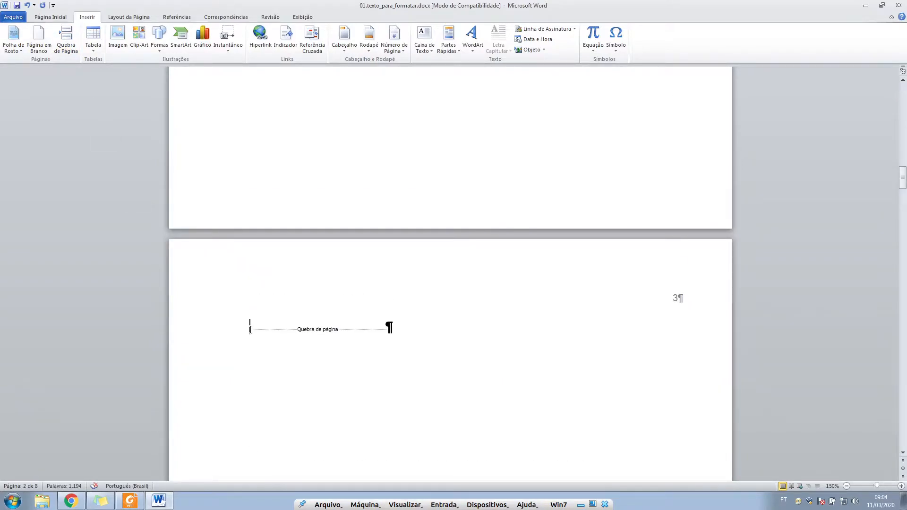
{"action": "key", "text": "Return"}
{"action": "key", "text": "Return"}
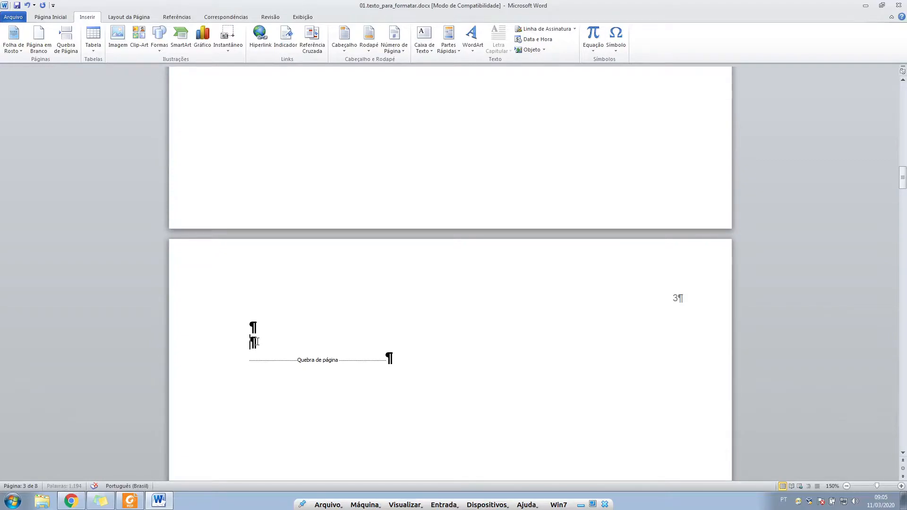
{"action": "left_click", "coordinate": [272, 347]}
Copy the ÍNDICE DE FIGURAS heading from page 2 into the second blank paragraph on page 3
{"action": "scroll", "coordinate": [271, 347], "scroll_direction": "up", "scroll_amount": 10}
{"action": "left_click_drag", "start_coordinate": [397, 108], "coordinate": [250, 114]}
{"action": "key", "text": "ctrl+c"}
{"action": "scroll", "coordinate": [336, 268], "scroll_direction": "down", "scroll_amount": 3}
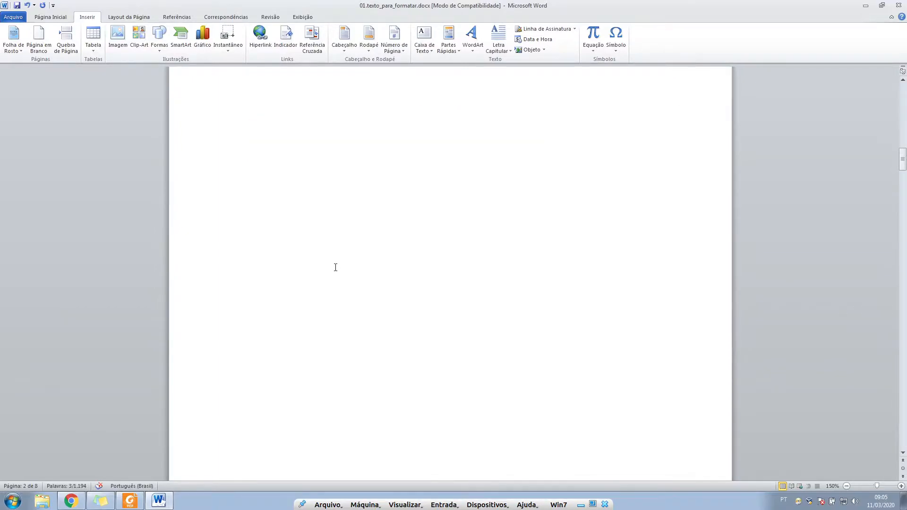
{"action": "scroll", "coordinate": [336, 267], "scroll_direction": "down", "scroll_amount": 5}
{"action": "left_click", "coordinate": [278, 239]}
{"action": "key", "text": "ctrl+v"}
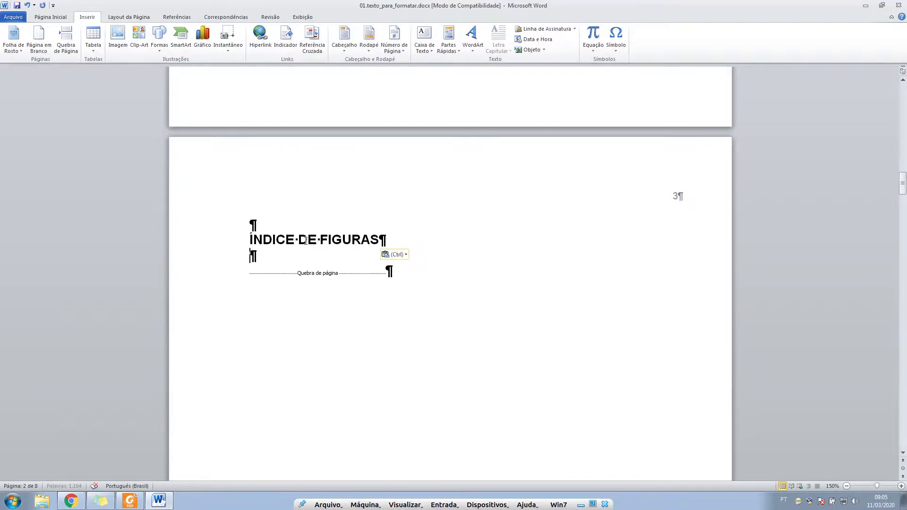
Change FIGURAS to TABELAS in the copied heading on page 3 and add another blank paragraph below it
{"action": "double_click", "coordinate": [357, 241]}
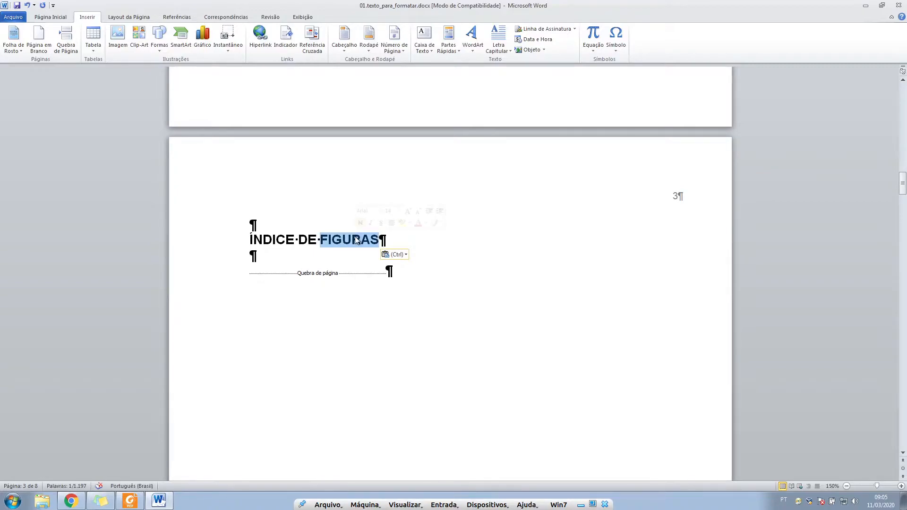
{"action": "type", "text": "TABELAS"}
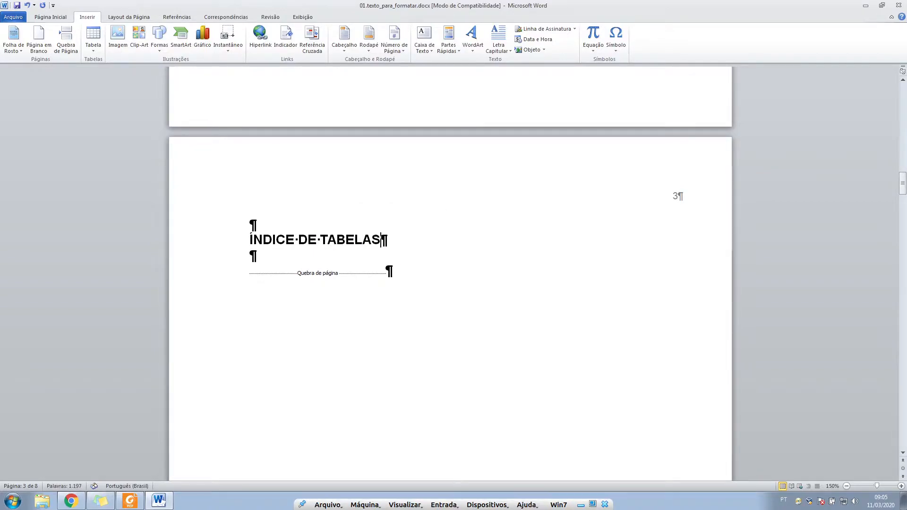
{"action": "left_click", "coordinate": [273, 258]}
{"action": "key", "text": "Return"}
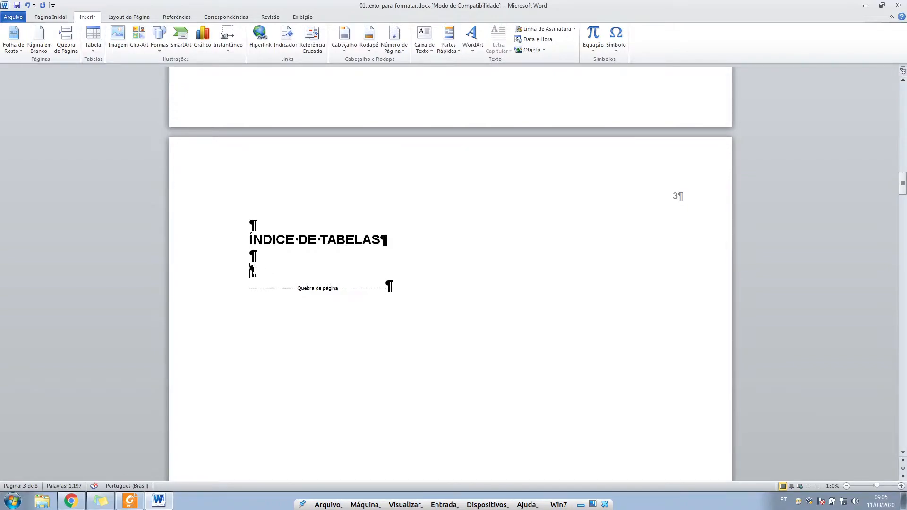
Insert an index of illustrations in the second blank paragraph under ÍNDICE DE TABELAS, using the caption label Tabela
{"action": "left_click", "coordinate": [178, 17]}
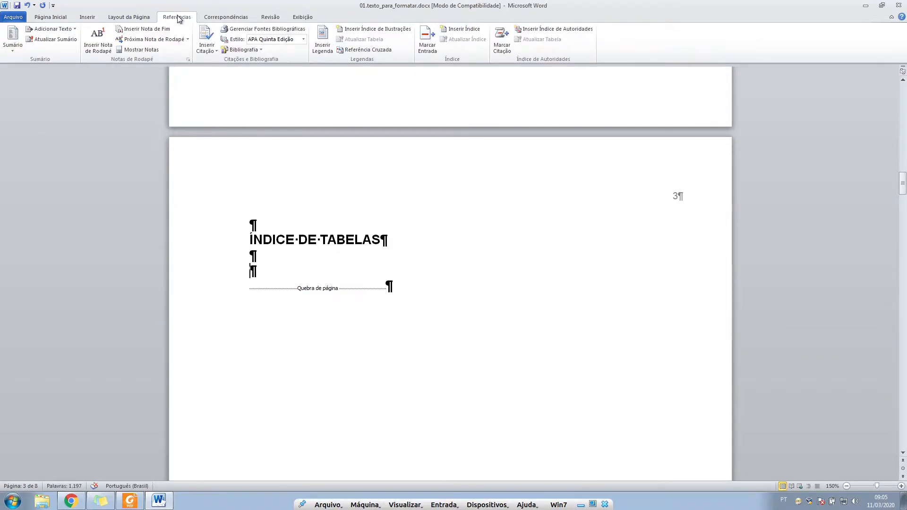
{"action": "left_click", "coordinate": [389, 29]}
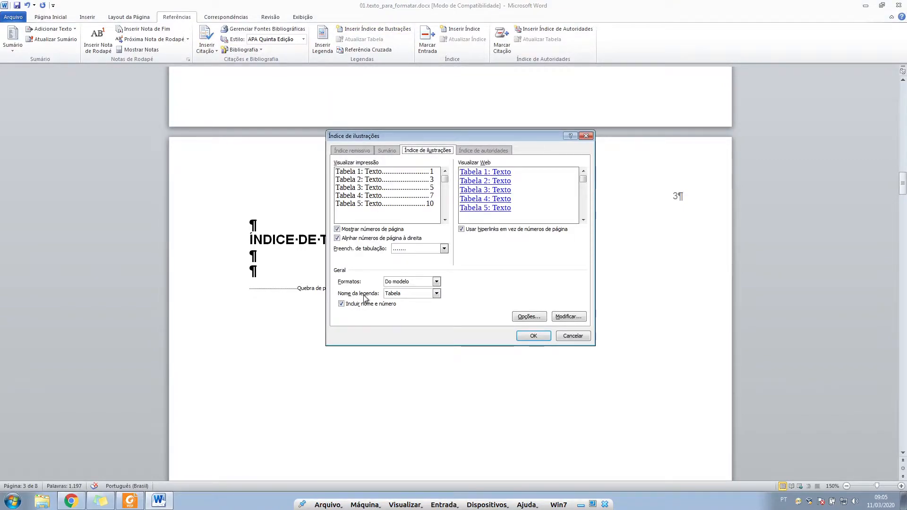
{"action": "left_click", "coordinate": [402, 297]}
{"action": "left_click", "coordinate": [402, 298]}
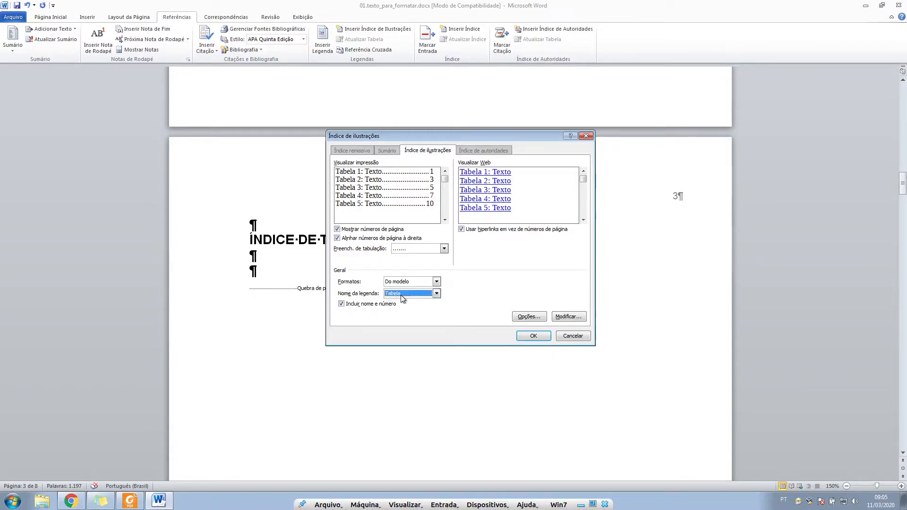
{"action": "left_click", "coordinate": [534, 336]}
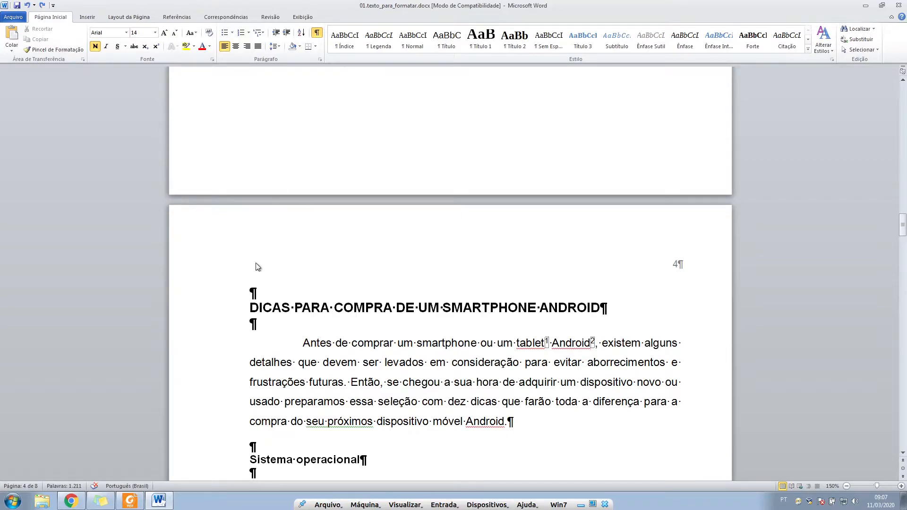
Insert a page break before the DICAS PARA COMPRA title page and add two blank paragraphs ahead of the break on the new page 4
{"action": "left_click", "coordinate": [87, 17]}
{"action": "left_click", "coordinate": [67, 40]}
{"action": "scroll", "coordinate": [297, 319], "scroll_direction": "up", "scroll_amount": 10}
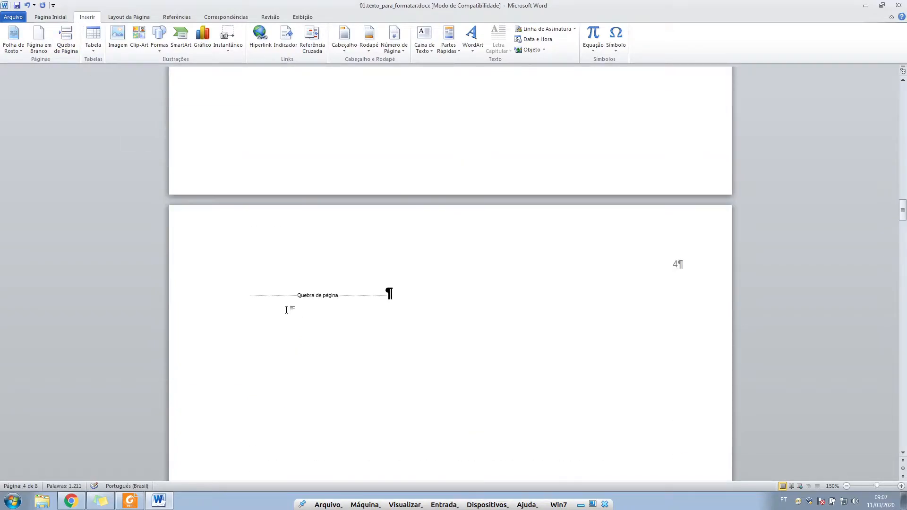
{"action": "left_click", "coordinate": [240, 292]}
{"action": "left_click", "coordinate": [250, 295]}
{"action": "key", "text": "Return"}
{"action": "key", "text": "Return"}
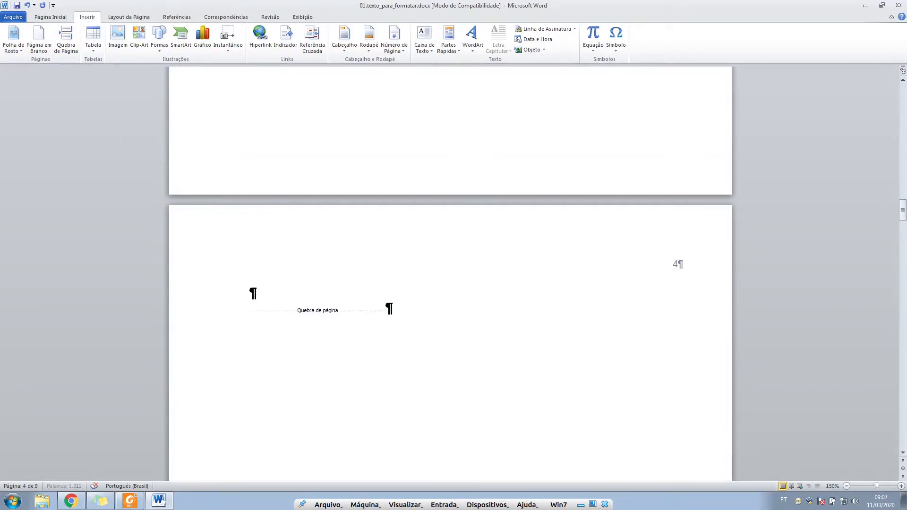
Paste the copied heading into the second blank paragraph on page 4, replacing its text with SUMÁRIO, and add another blank paragraph below it
{"action": "key", "text": "Up"}
{"action": "key", "text": "Up"}
{"action": "key", "text": "Down"}
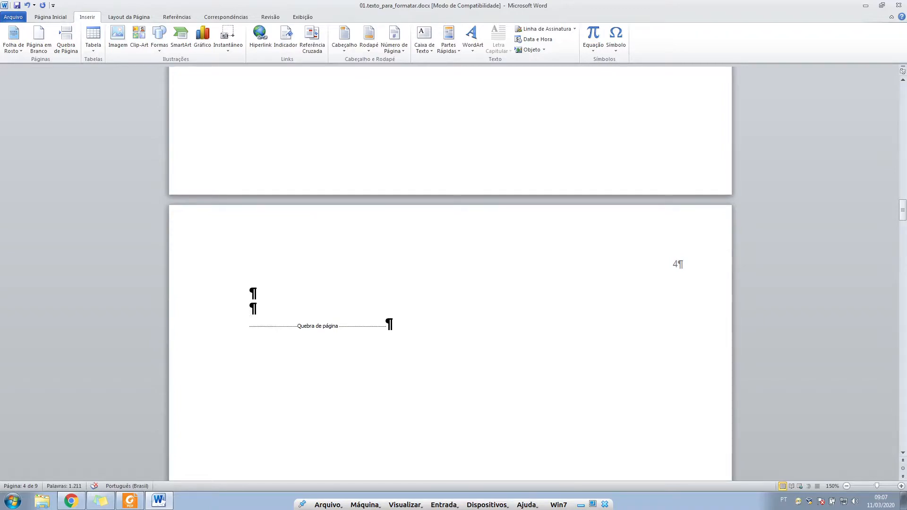
{"action": "key", "text": "ctrl+v"}
{"action": "key", "text": "Left"}
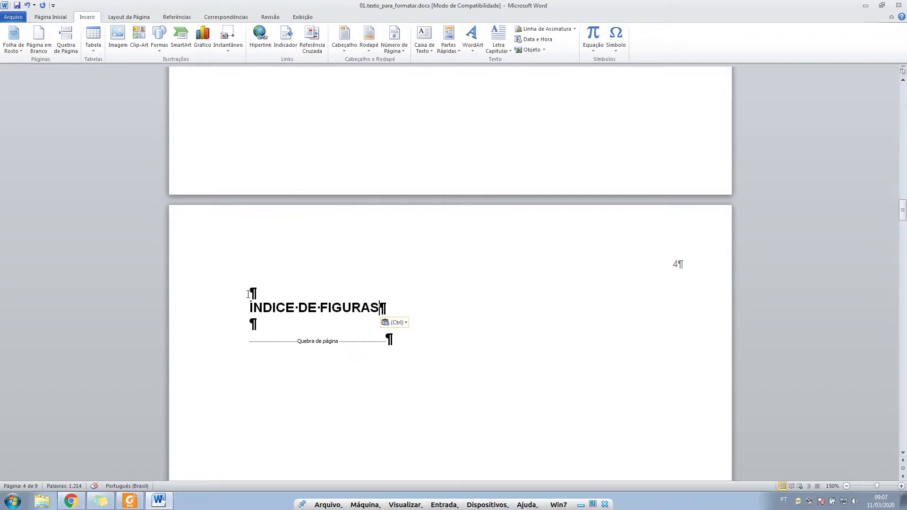
{"action": "key", "text": "shift+Up"}
{"action": "key", "text": "Delete"}
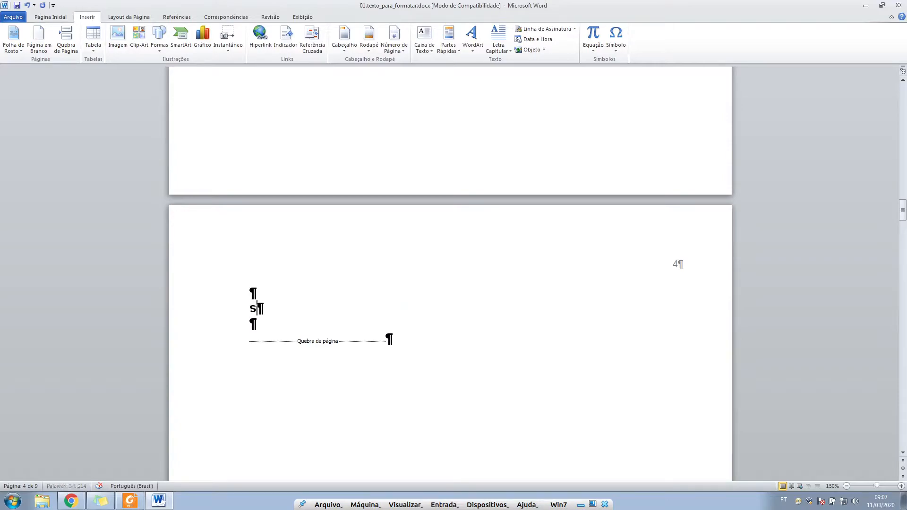
{"action": "type", "text": "SUMÁRIO"}
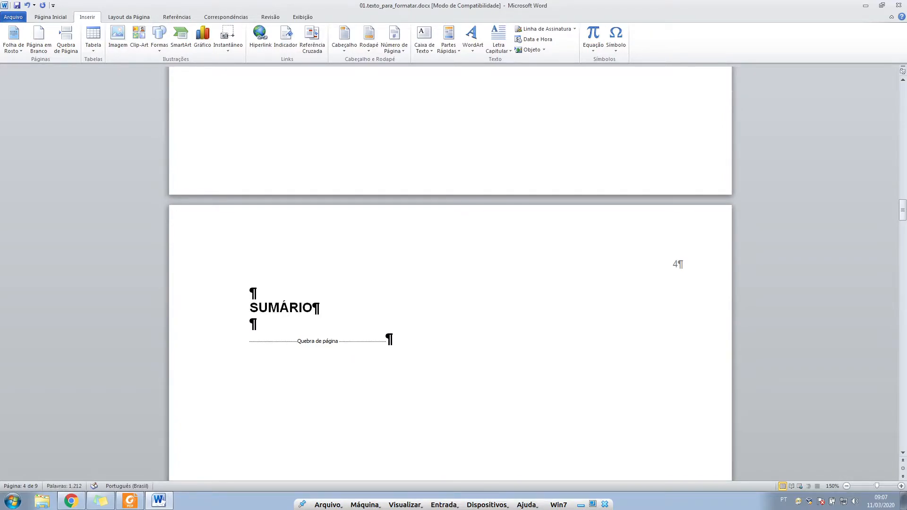
{"action": "key", "text": "Down"}
{"action": "key", "text": "Return"}
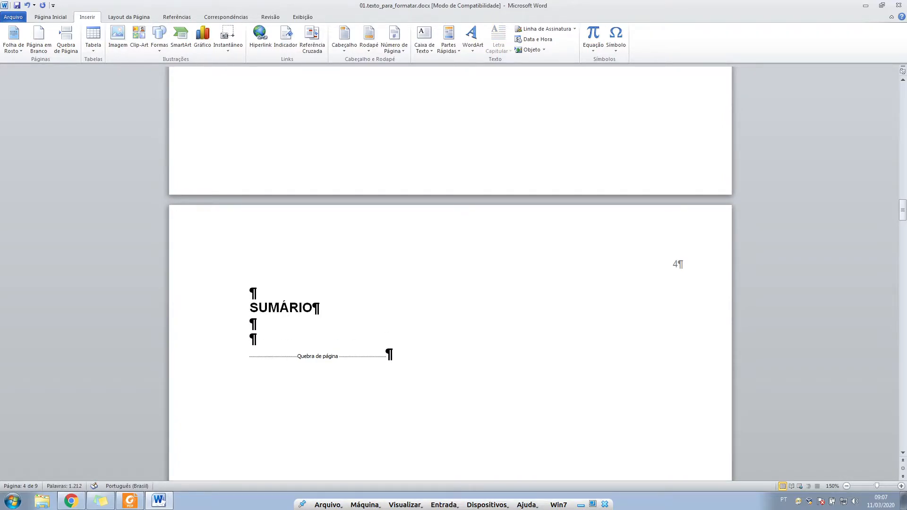
Insert a custom table of contents in the second blank paragraph under SUMÁRIO, keeping the Do modelo format and three levels
{"action": "scroll", "coordinate": [262, 335], "scroll_direction": "down", "scroll_amount": 2}
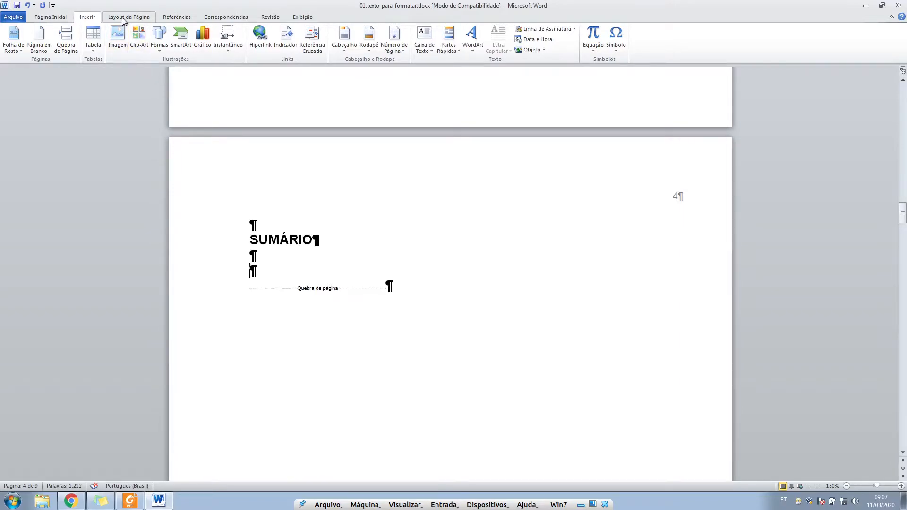
{"action": "left_click", "coordinate": [178, 17]}
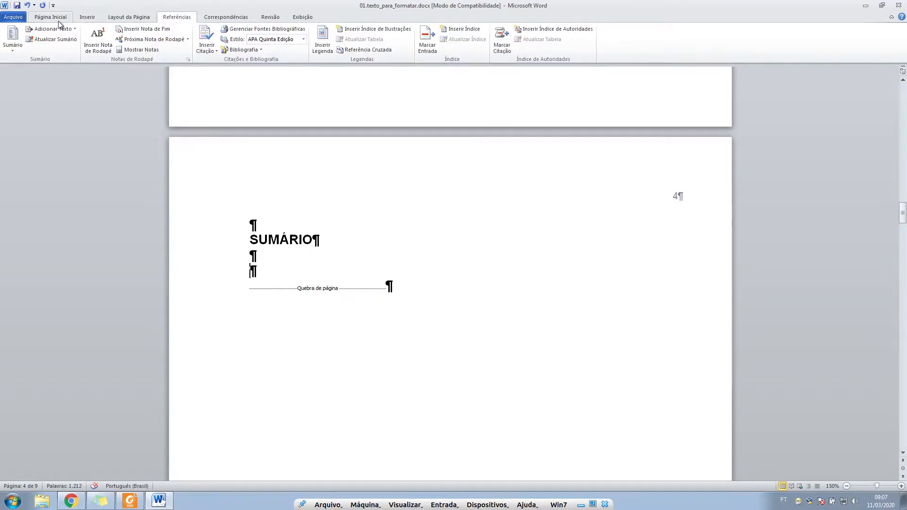
{"action": "left_click", "coordinate": [11, 48]}
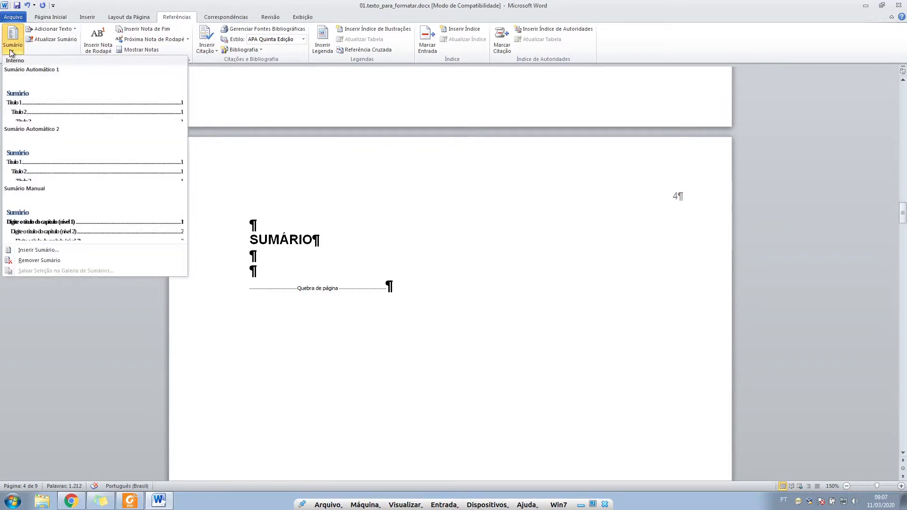
{"action": "left_click", "coordinate": [35, 251]}
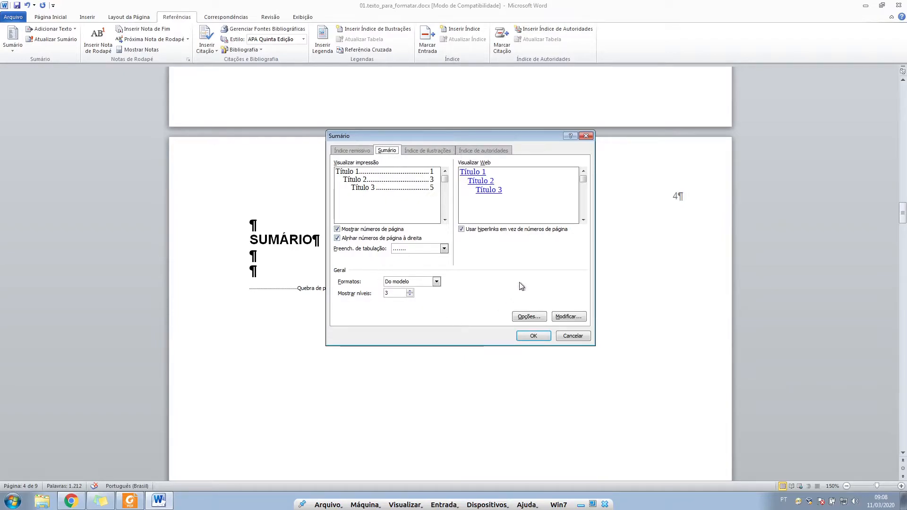
{"action": "left_click", "coordinate": [534, 336]}
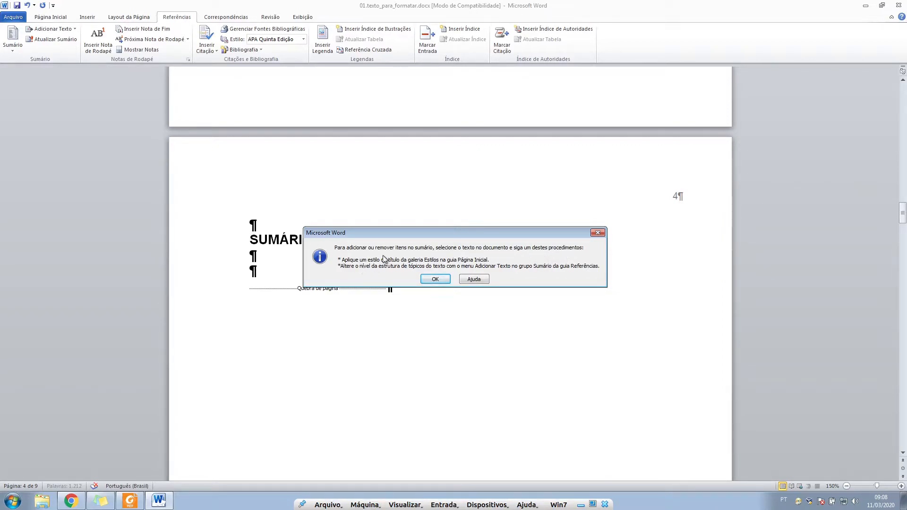
{"action": "left_click", "coordinate": [443, 283]}
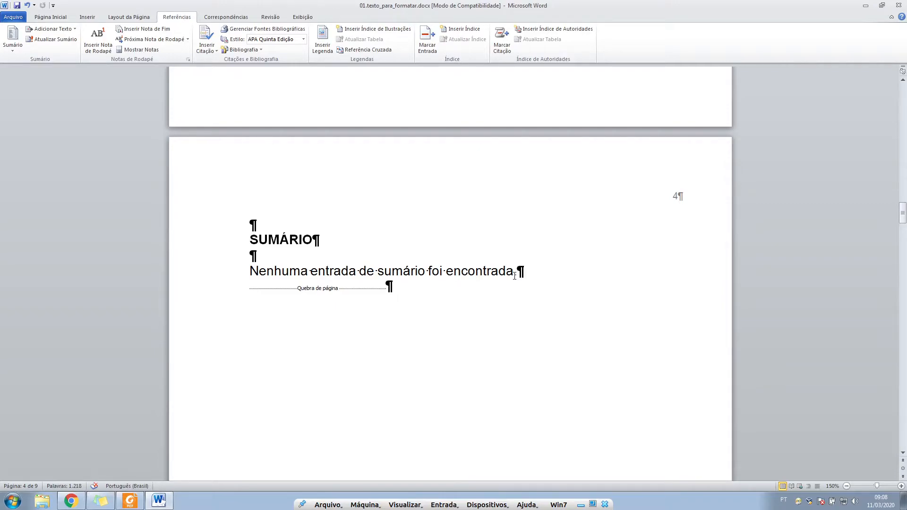
Review the ÍNDICE DE TABELAS and ÍNDICE DE FIGURAS pages and compare them with the SUMÁRIO page
{"action": "scroll", "coordinate": [514, 276], "scroll_direction": "up", "scroll_amount": 5}
{"action": "scroll", "coordinate": [514, 276], "scroll_direction": "up", "scroll_amount": 9}
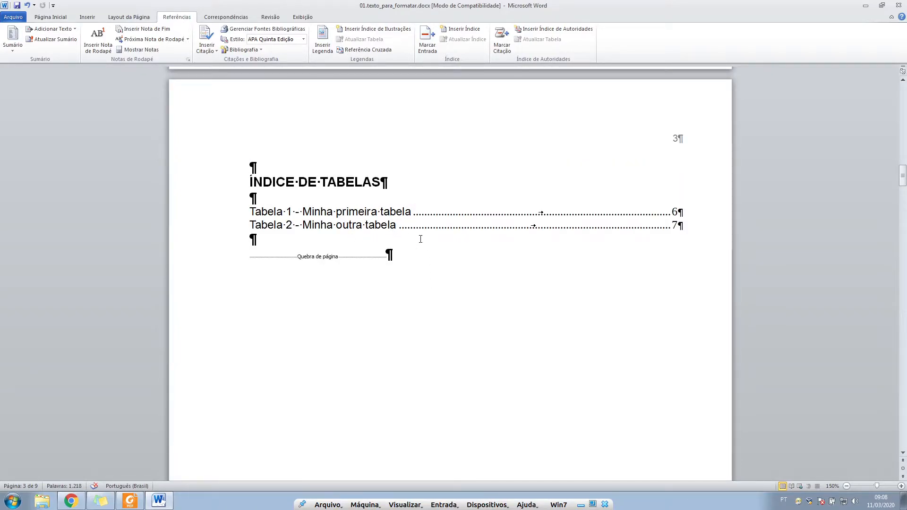
{"action": "scroll", "coordinate": [421, 239], "scroll_direction": "up", "scroll_amount": 15}
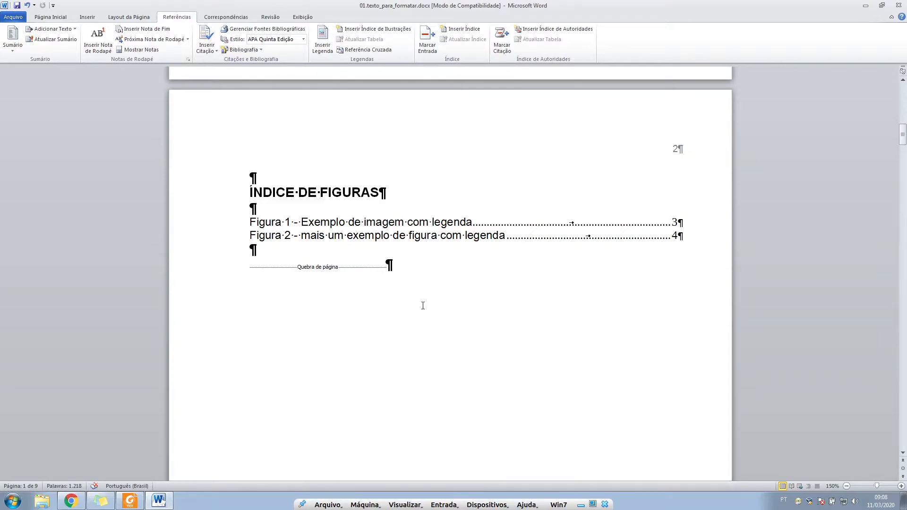
{"action": "scroll", "coordinate": [433, 298], "scroll_direction": "down", "scroll_amount": 20}
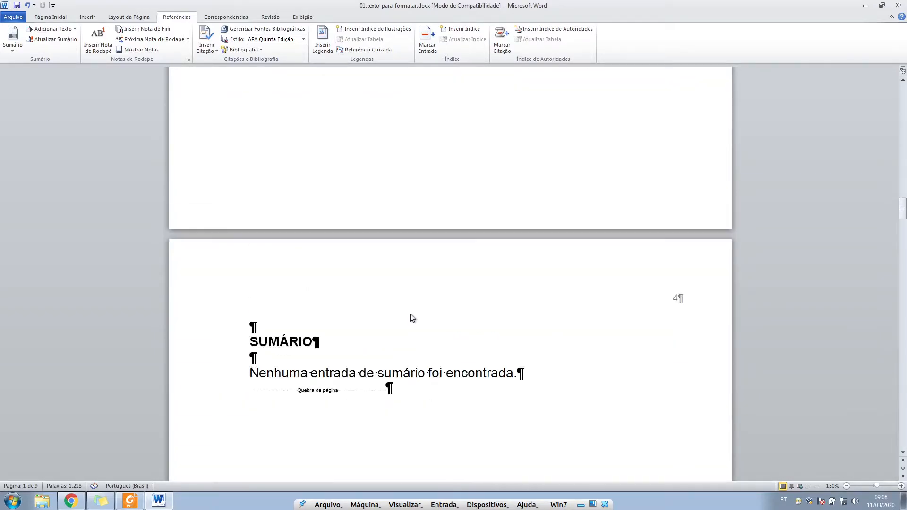
{"action": "scroll", "coordinate": [410, 313], "scroll_direction": "down", "scroll_amount": 3}
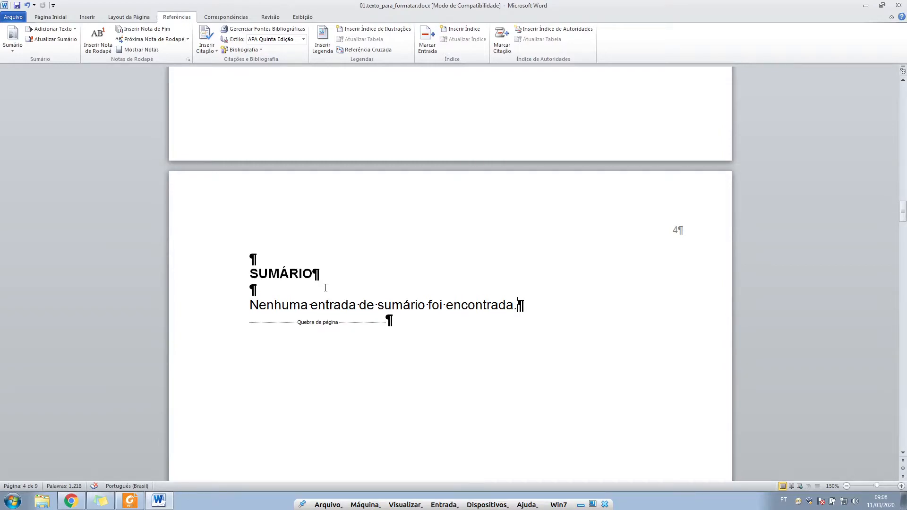
Examine the section headings throughout the main text, from DICAS PARA COMPRA DE UM SMARTPHONE ANDROID to REFERÊNCIAS
{"action": "scroll", "coordinate": [325, 288], "scroll_direction": "down", "scroll_amount": 12}
{"action": "scroll", "coordinate": [326, 288], "scroll_direction": "down", "scroll_amount": 10}
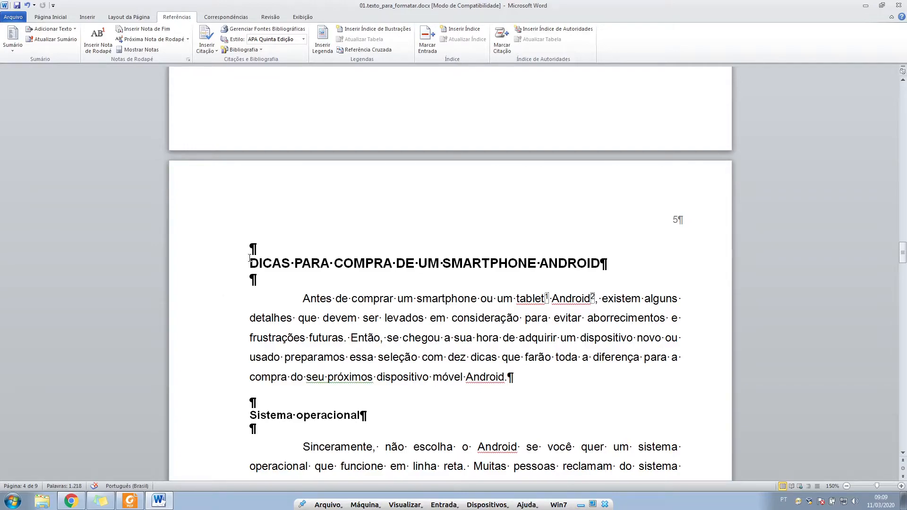
{"action": "left_click_drag", "start_coordinate": [250, 263], "coordinate": [636, 270]}
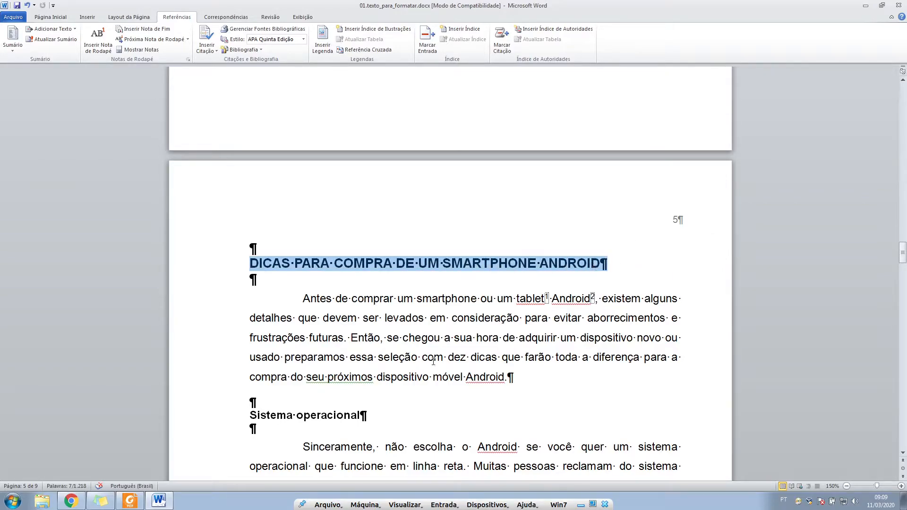
{"action": "scroll", "coordinate": [418, 370], "scroll_direction": "down", "scroll_amount": 2}
{"action": "left_click_drag", "start_coordinate": [366, 279], "coordinate": [250, 280]}
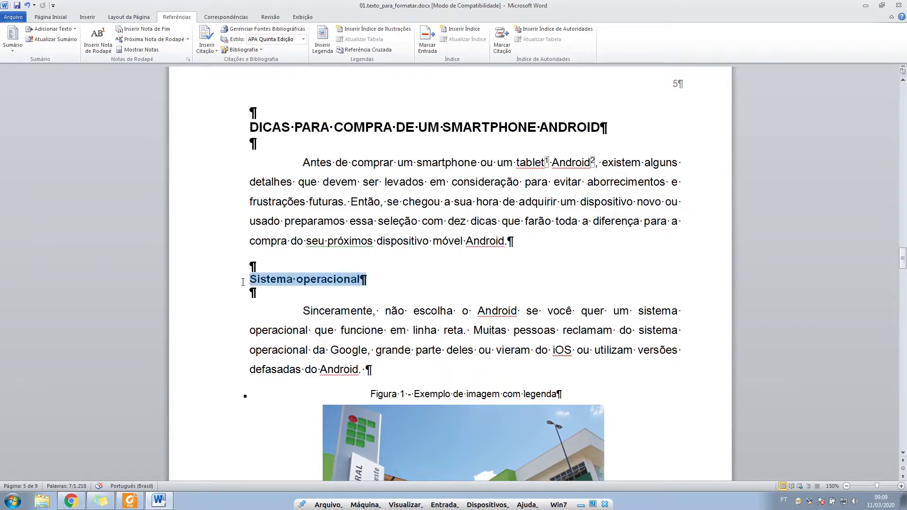
{"action": "scroll", "coordinate": [267, 313], "scroll_direction": "down", "scroll_amount": 6}
{"action": "left_click_drag", "start_coordinate": [389, 244], "coordinate": [251, 245]}
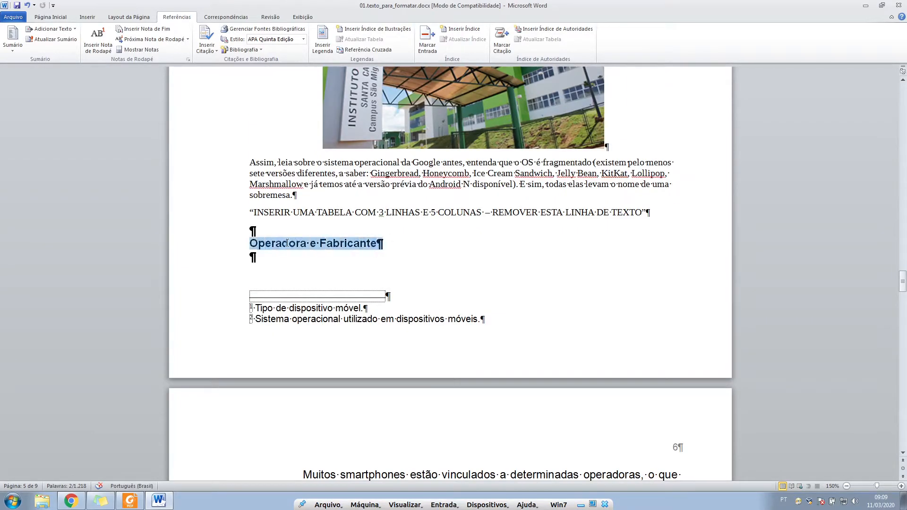
{"action": "scroll", "coordinate": [324, 346], "scroll_direction": "down", "scroll_amount": 7}
{"action": "scroll", "coordinate": [325, 346], "scroll_direction": "down", "scroll_amount": 15}
{"action": "scroll", "coordinate": [325, 345], "scroll_direction": "up", "scroll_amount": 4}
{"action": "left_click_drag", "start_coordinate": [345, 189], "coordinate": [250, 191]}
{"action": "left_click_drag", "start_coordinate": [349, 364], "coordinate": [249, 365]}
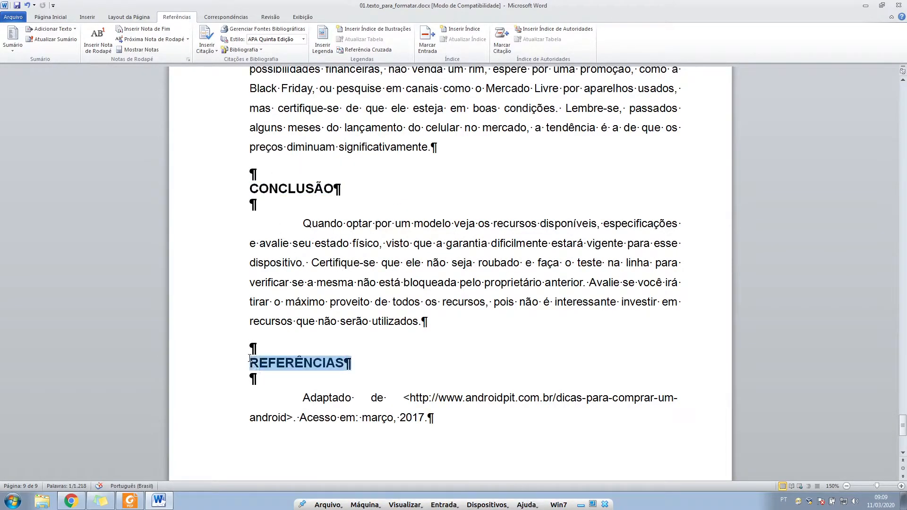
{"action": "scroll", "coordinate": [438, 353], "scroll_direction": "up", "scroll_amount": 10}
{"action": "scroll", "coordinate": [438, 354], "scroll_direction": "up", "scroll_amount": 20}
{"action": "scroll", "coordinate": [437, 354], "scroll_direction": "down", "scroll_amount": 10}
{"action": "left_click", "coordinate": [428, 300]}
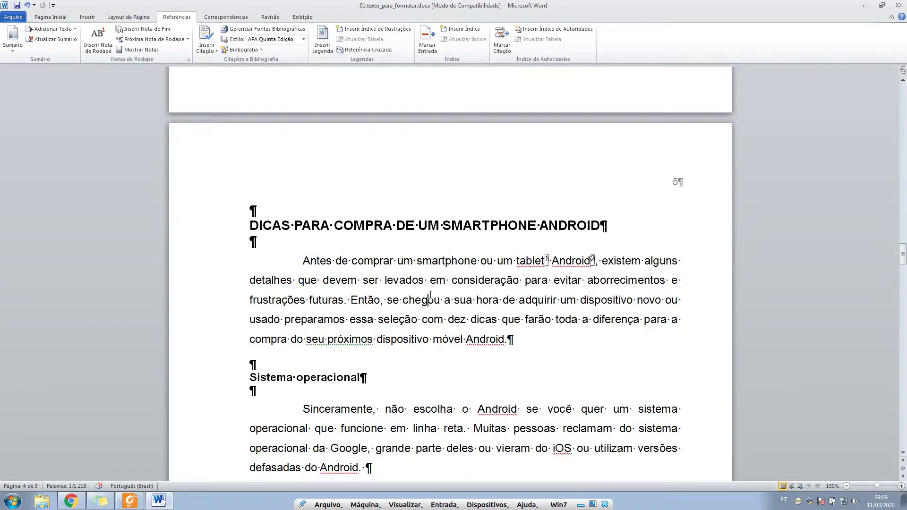
Apply the Título 1 style to the heading DICAS PARA COMPRA DE UM SMARTPHONE ANDROID on page 5 and close the navigation pane
{"action": "left_click", "coordinate": [623, 223]}
{"action": "left_click", "coordinate": [50, 17]}
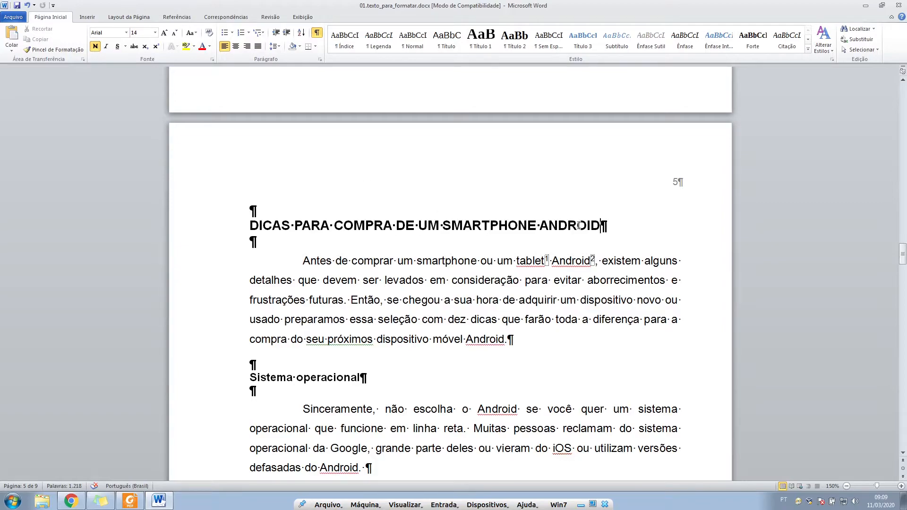
{"action": "left_click_drag", "start_coordinate": [616, 226], "coordinate": [238, 232]}
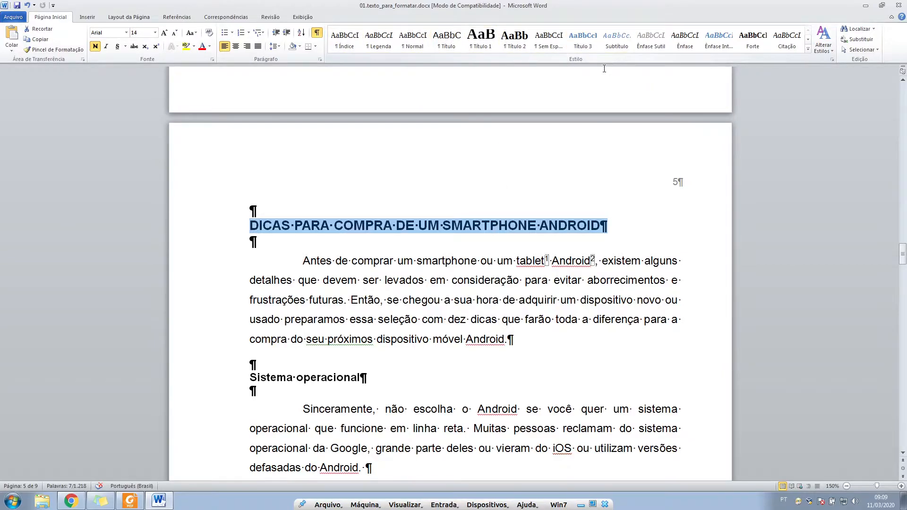
{"action": "left_click", "coordinate": [483, 46]}
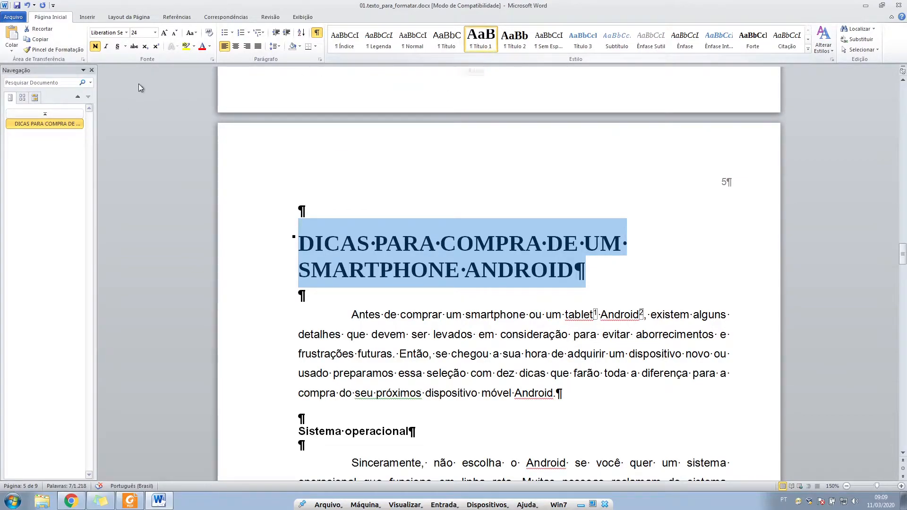
{"action": "left_click", "coordinate": [91, 70]}
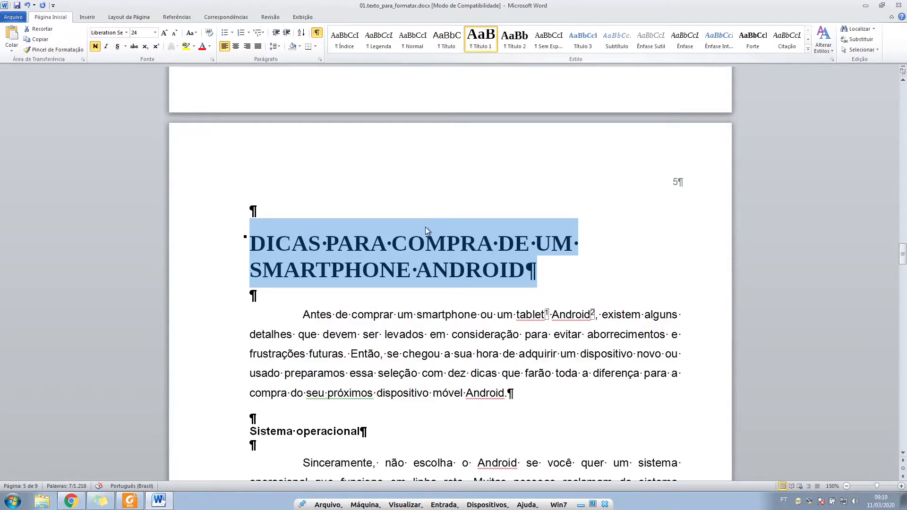
Set the DICAS PARA COMPRA DE UM SMARTPHONE ANDROID heading's font to Arial, size 14
{"action": "left_click", "coordinate": [127, 32]}
{"action": "left_click", "coordinate": [110, 86]}
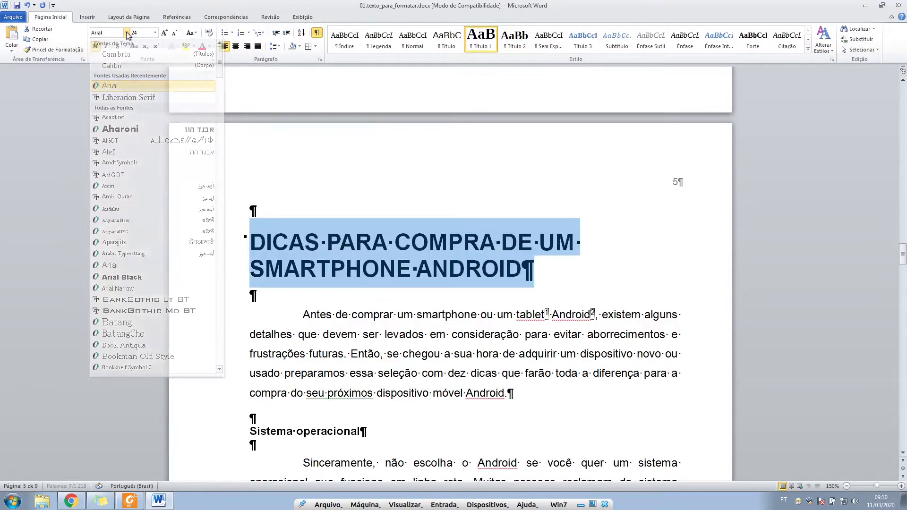
{"action": "left_click", "coordinate": [155, 33]}
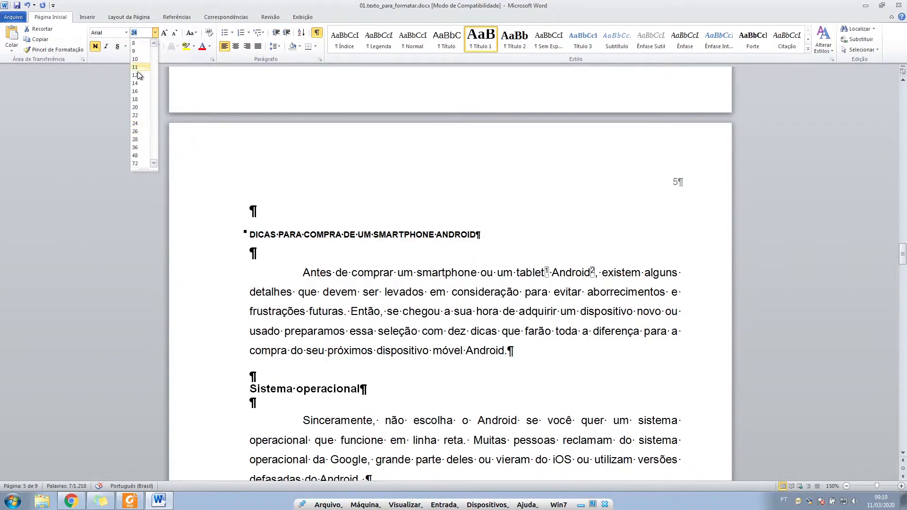
{"action": "left_click", "coordinate": [136, 84]}
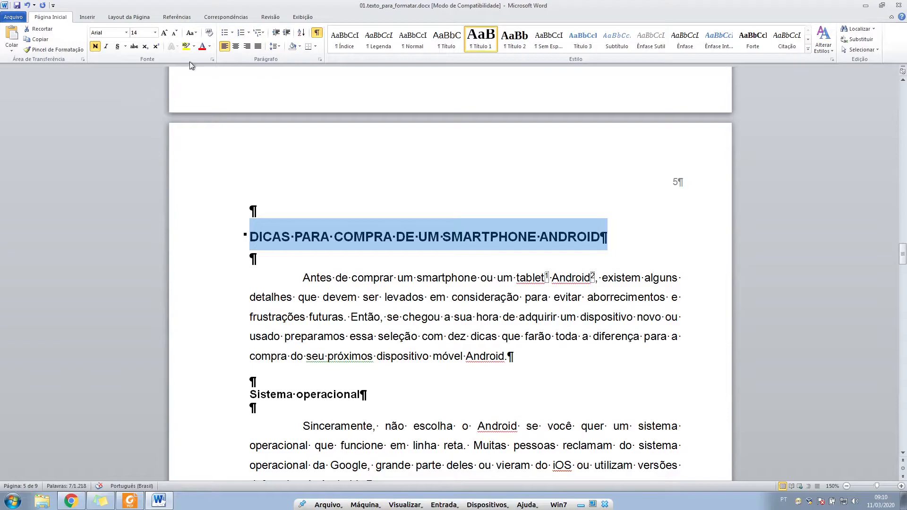
Set the spacing before and after the DICAS PARA COMPRA DE UM SMARTPHONE ANDROID heading to 0 pt
{"action": "left_click", "coordinate": [278, 47]}
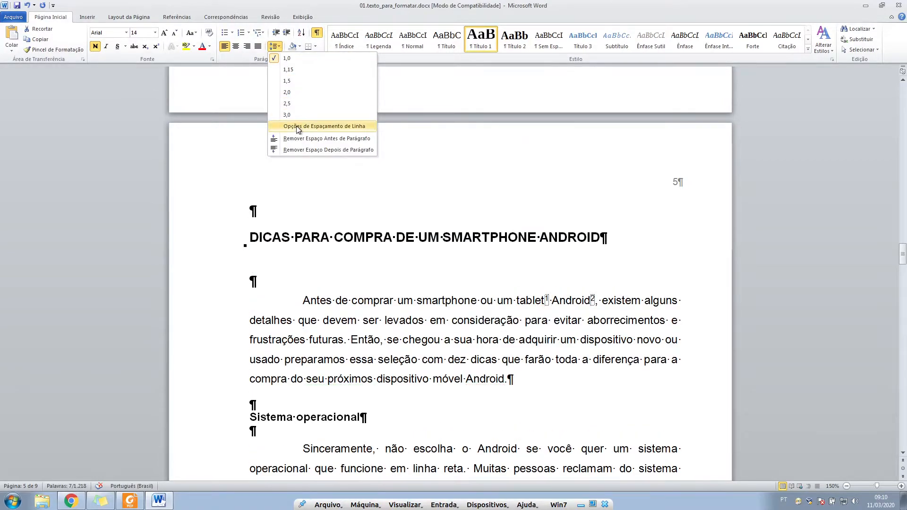
{"action": "left_click", "coordinate": [298, 127]}
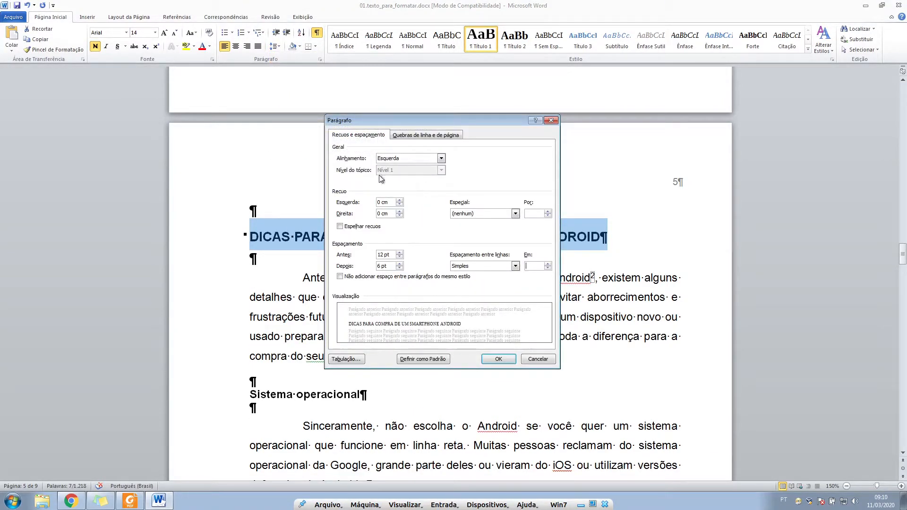
{"action": "left_click", "coordinate": [400, 258]}
{"action": "left_click", "coordinate": [400, 258]}
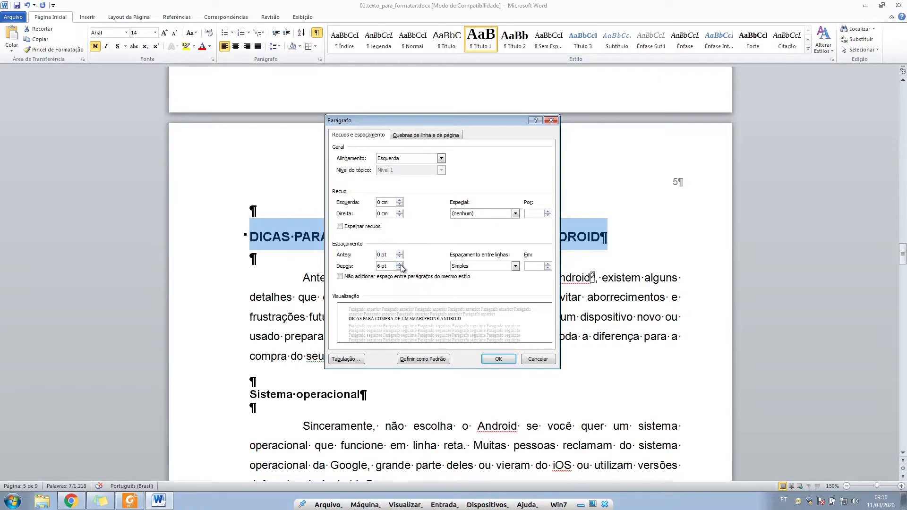
{"action": "left_click", "coordinate": [400, 268]}
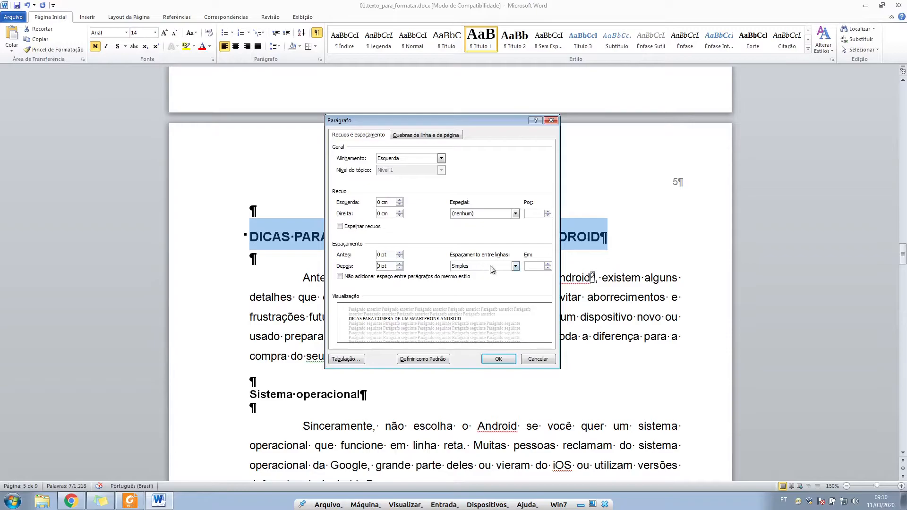
{"action": "left_click", "coordinate": [498, 359]}
{"action": "left_click", "coordinate": [442, 253]}
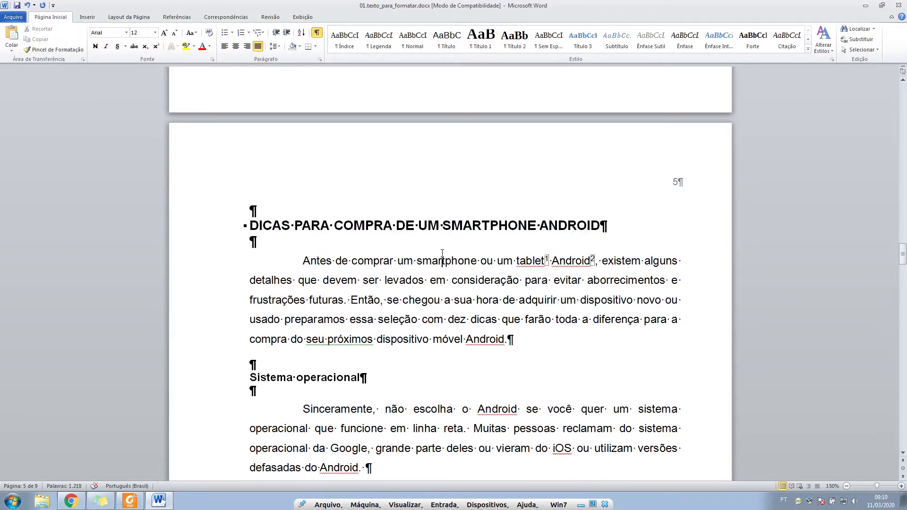
Copy the DICAS PARA COMPRA DE UM SMARTPHONE ANDROID heading's formatting to the headings CONCLUSÃO and REFERÊNCIAS on page 9 with the format painter
{"action": "left_click", "coordinate": [331, 227]}
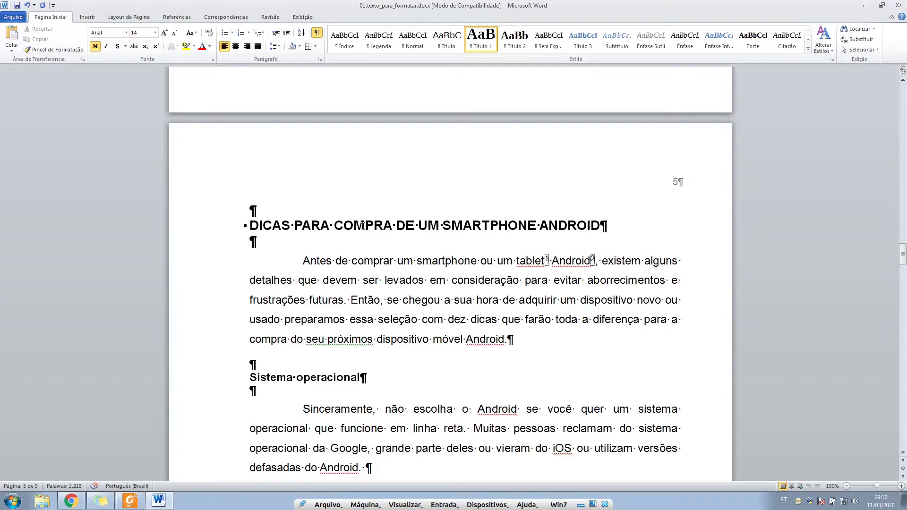
{"action": "left_click", "coordinate": [63, 51]}
{"action": "scroll", "coordinate": [453, 264], "scroll_direction": "down", "scroll_amount": 20}
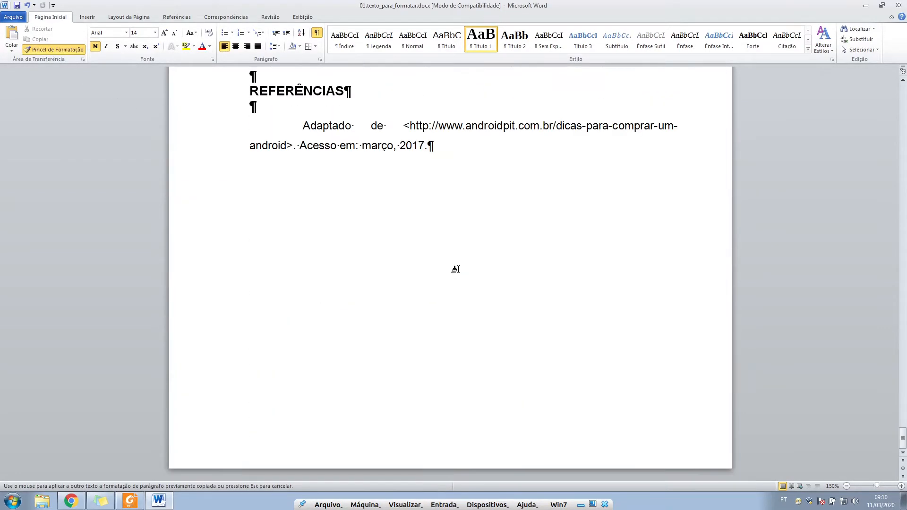
{"action": "scroll", "coordinate": [455, 267], "scroll_direction": "up", "scroll_amount": 6}
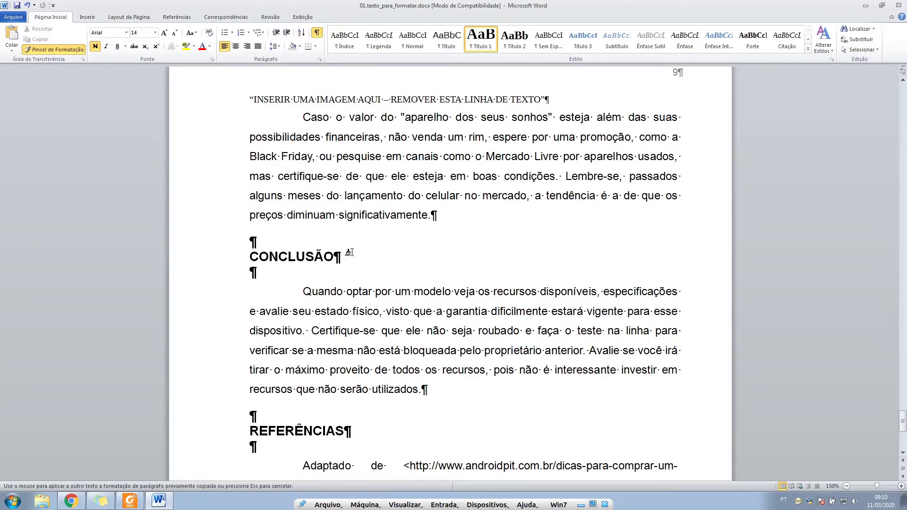
{"action": "left_click_drag", "start_coordinate": [350, 253], "coordinate": [238, 256]}
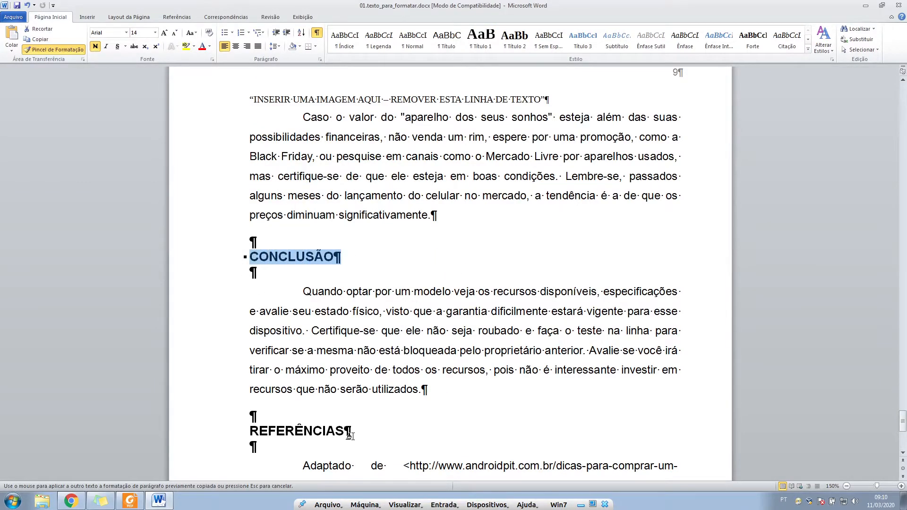
{"action": "left_click_drag", "start_coordinate": [359, 431], "coordinate": [241, 432]}
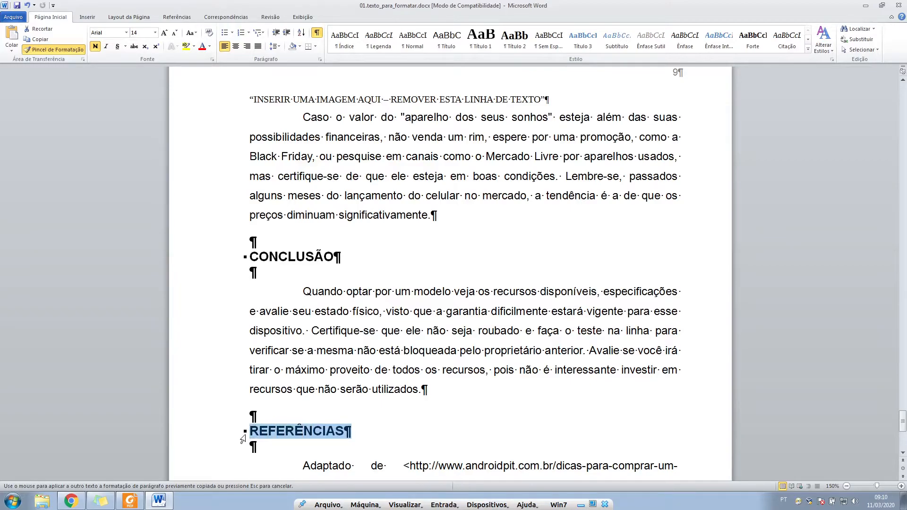
{"action": "scroll", "coordinate": [447, 381], "scroll_direction": "up", "scroll_amount": 8}
{"action": "double_click", "coordinate": [446, 380]}
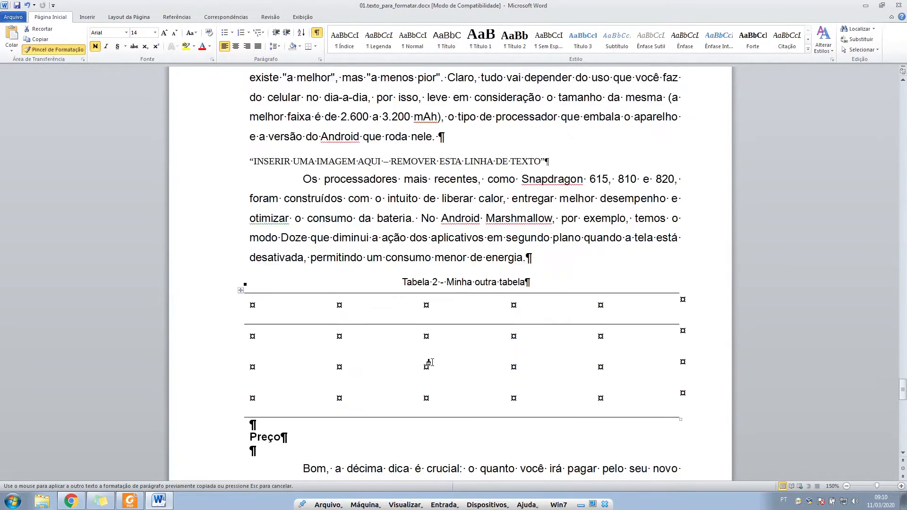
{"action": "left_click", "coordinate": [61, 50]}
Update the table of contents field under SUMÁRIO on page 4
{"action": "scroll", "coordinate": [451, 221], "scroll_direction": "up", "scroll_amount": 15}
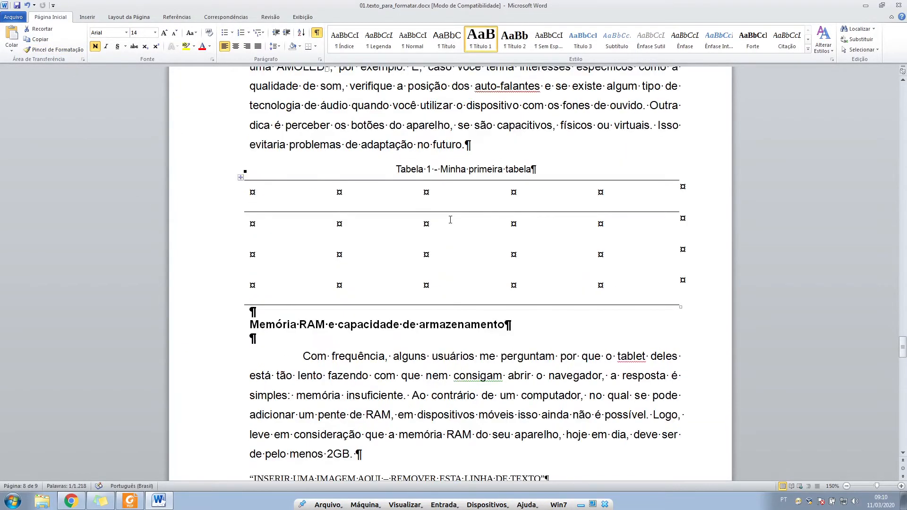
{"action": "scroll", "coordinate": [450, 221], "scroll_direction": "up", "scroll_amount": 20}
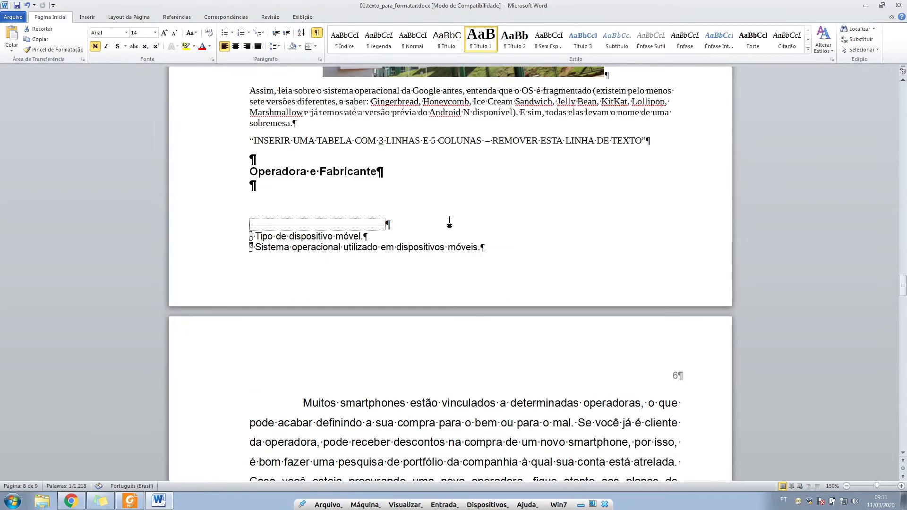
{"action": "scroll", "coordinate": [451, 219], "scroll_direction": "up", "scroll_amount": 9}
{"action": "scroll", "coordinate": [450, 227], "scroll_direction": "down", "scroll_amount": 5}
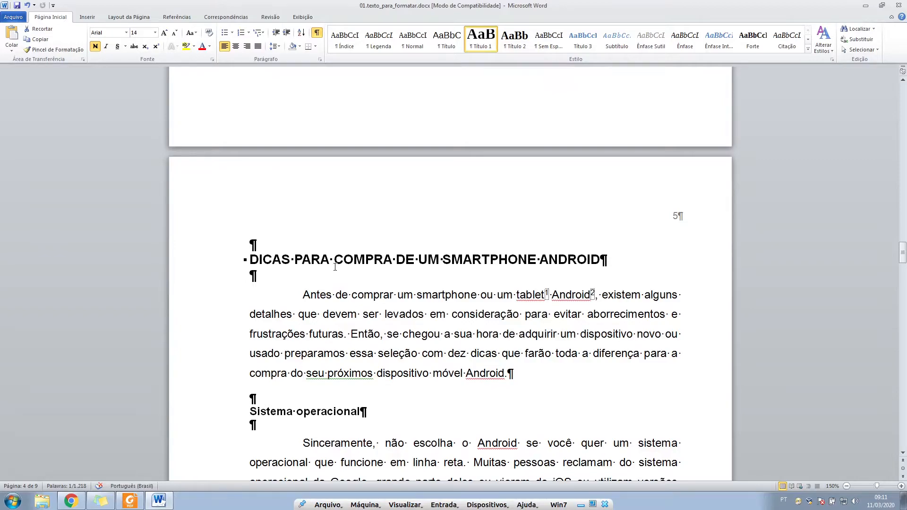
{"action": "scroll", "coordinate": [409, 276], "scroll_direction": "up", "scroll_amount": 15}
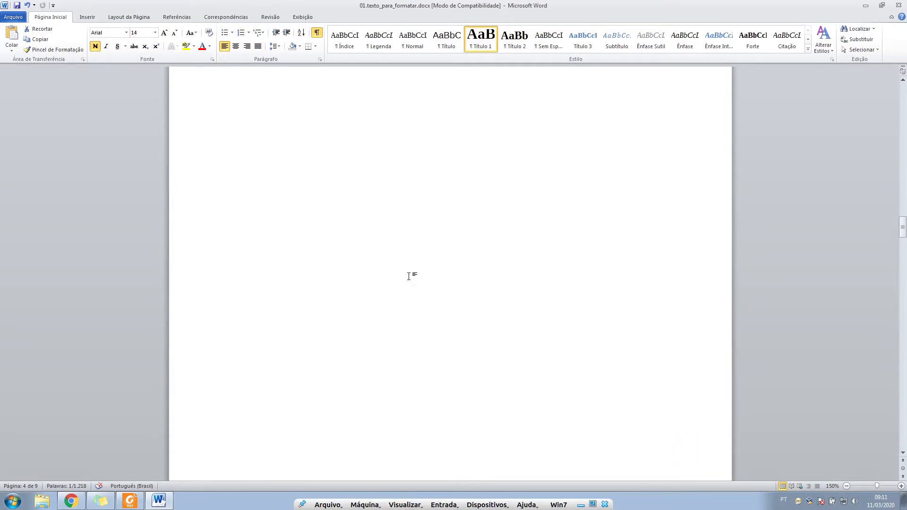
{"action": "triple_click", "coordinate": [322, 267]}
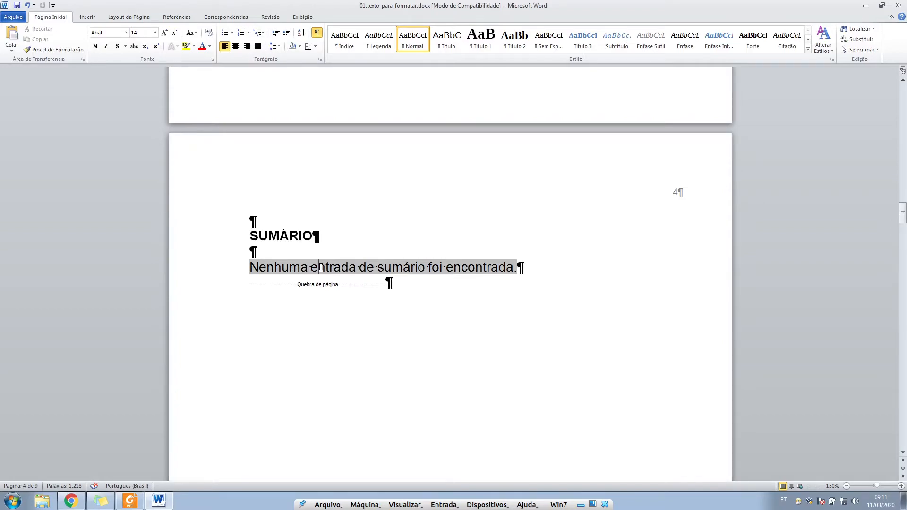
{"action": "right_click", "coordinate": [320, 267]}
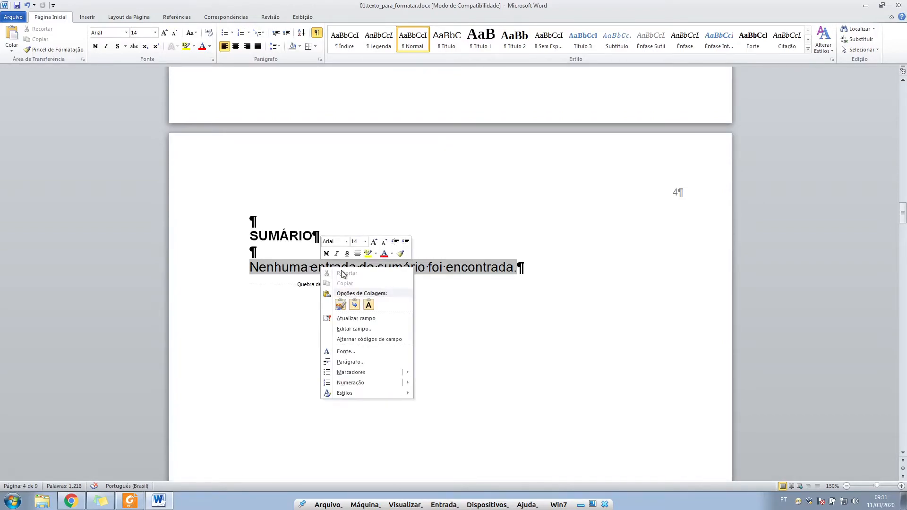
{"action": "left_click", "coordinate": [366, 319]}
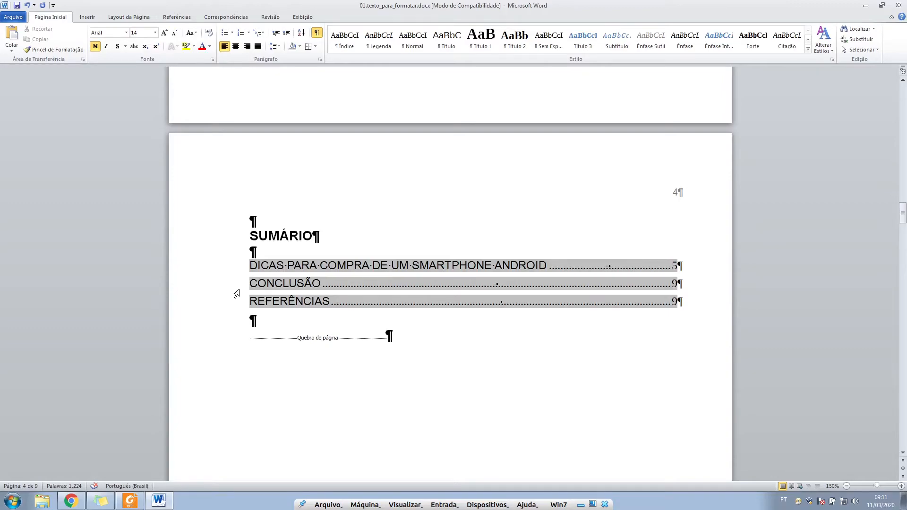
Apply the Título 2 style to the Sistema operacional heading on page 5
{"action": "scroll", "coordinate": [236, 294], "scroll_direction": "down", "scroll_amount": 15}
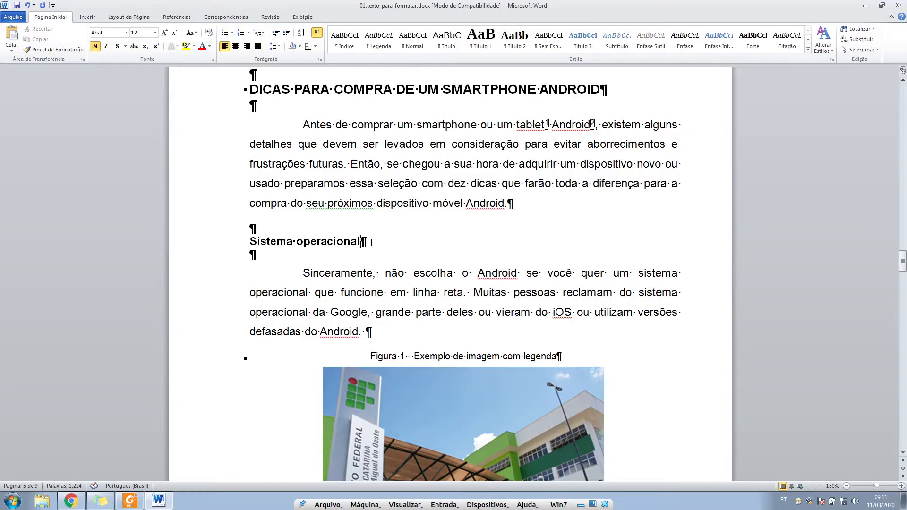
{"action": "left_click_drag", "start_coordinate": [377, 242], "coordinate": [246, 240]}
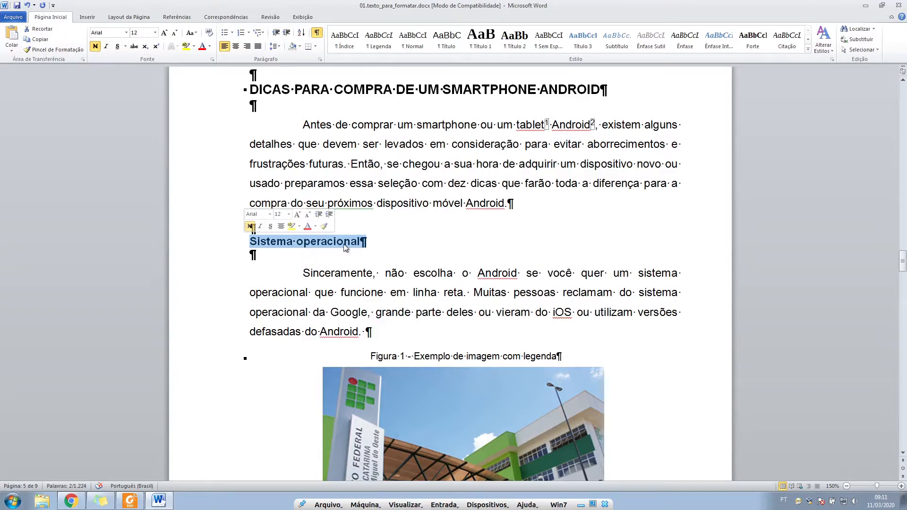
{"action": "left_click", "coordinate": [515, 40]}
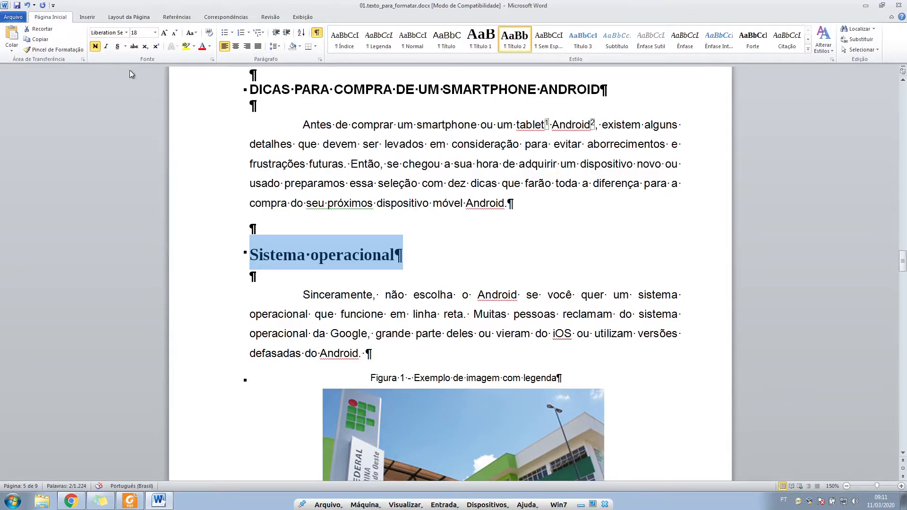
Set the Sistema operacional heading's font to Arial, size 12
{"action": "left_click", "coordinate": [127, 32]}
{"action": "type", "text": "Arial"}
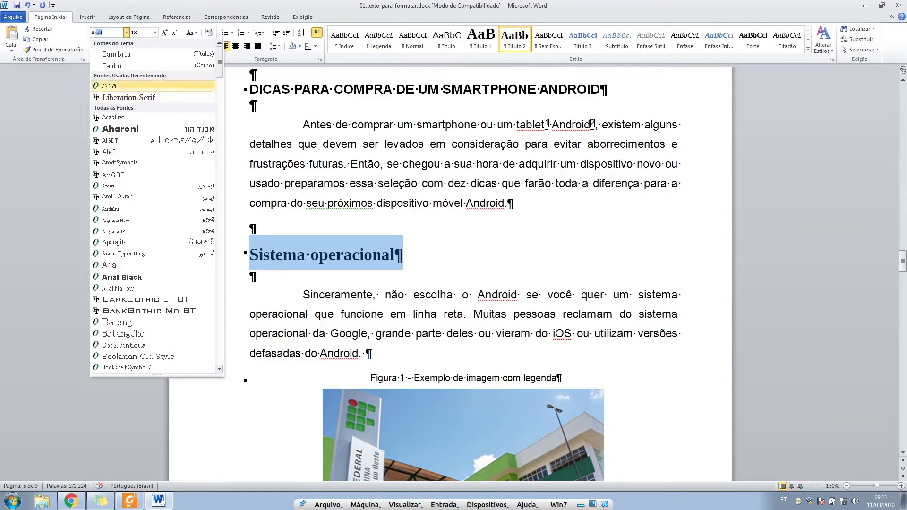
{"action": "key", "text": "Return"}
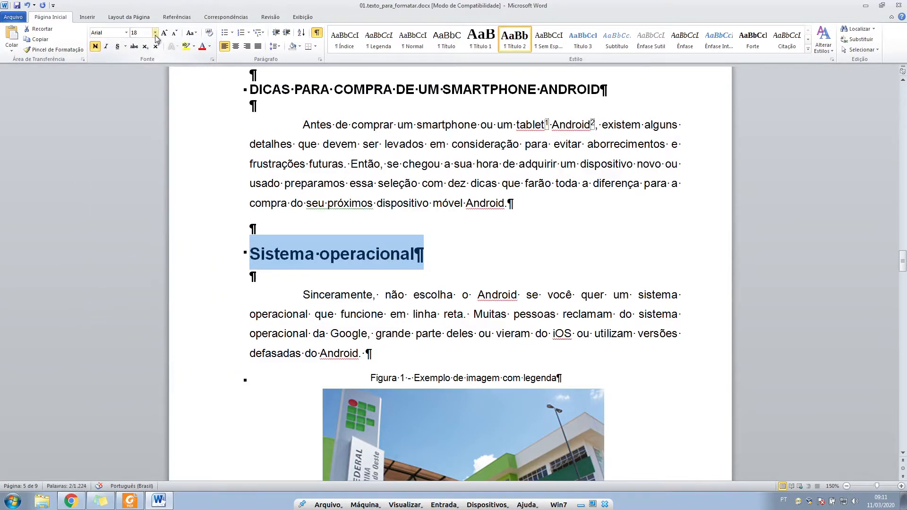
{"action": "left_click", "coordinate": [155, 33]}
{"action": "left_click", "coordinate": [140, 75]}
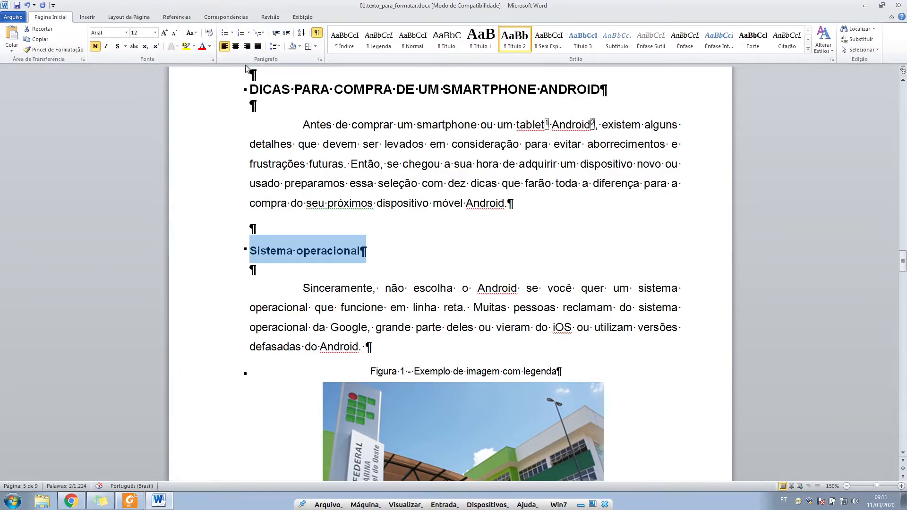
Set the Sistema operacional heading's paragraph spacing to 6 pt before and 0 pt after
{"action": "left_click", "coordinate": [278, 47]}
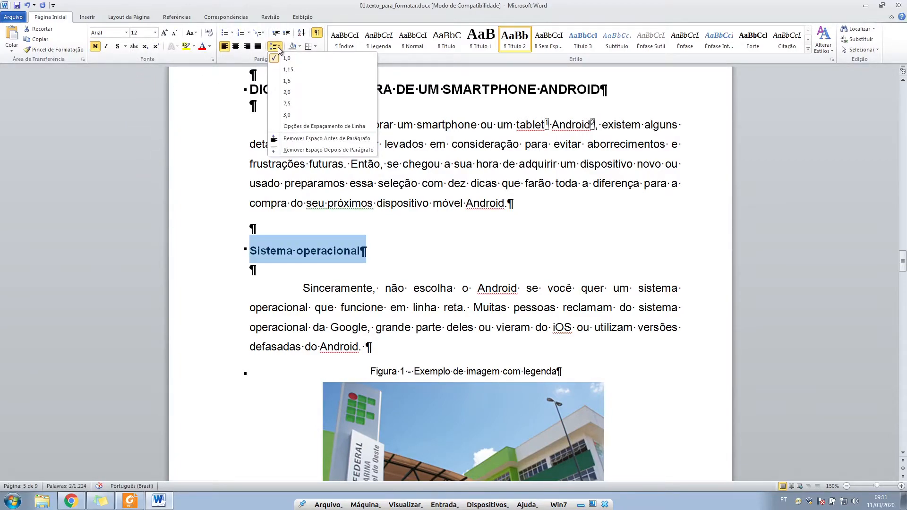
{"action": "left_click", "coordinate": [292, 126]}
{"action": "left_click", "coordinate": [400, 268]}
{"action": "left_click", "coordinate": [400, 258]}
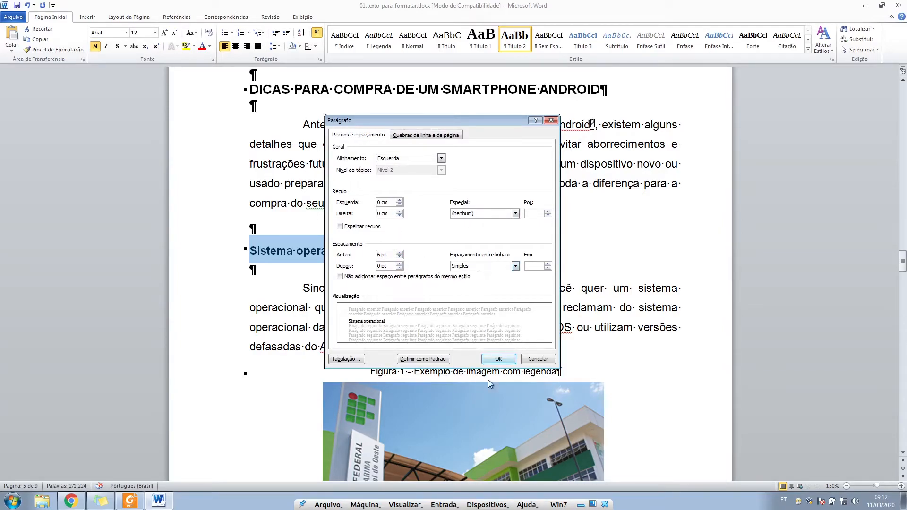
{"action": "left_click", "coordinate": [498, 359]}
{"action": "left_click", "coordinate": [386, 247]}
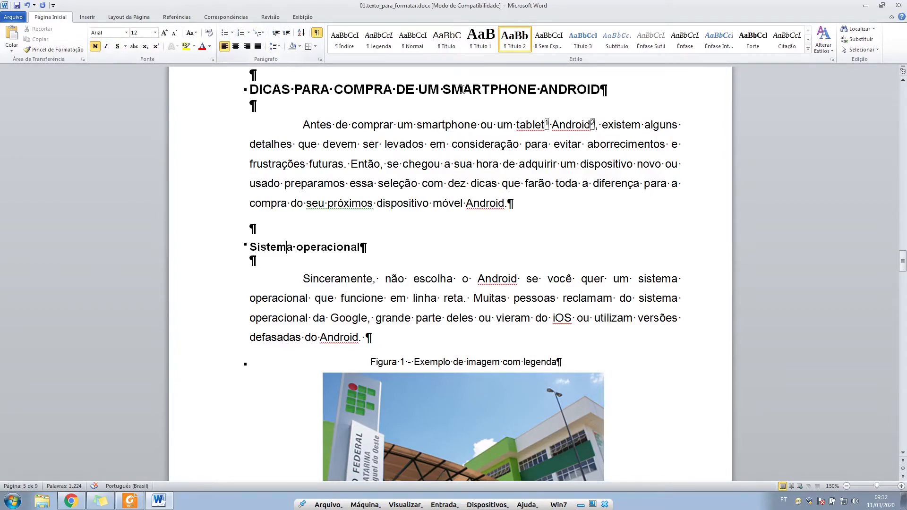
Copy the Sistema operacional heading's formatting to the headings Operadora e Fabricante and Design e tamanho da tela with the format painter
{"action": "scroll", "coordinate": [388, 178], "scroll_direction": "down", "scroll_amount": 5}
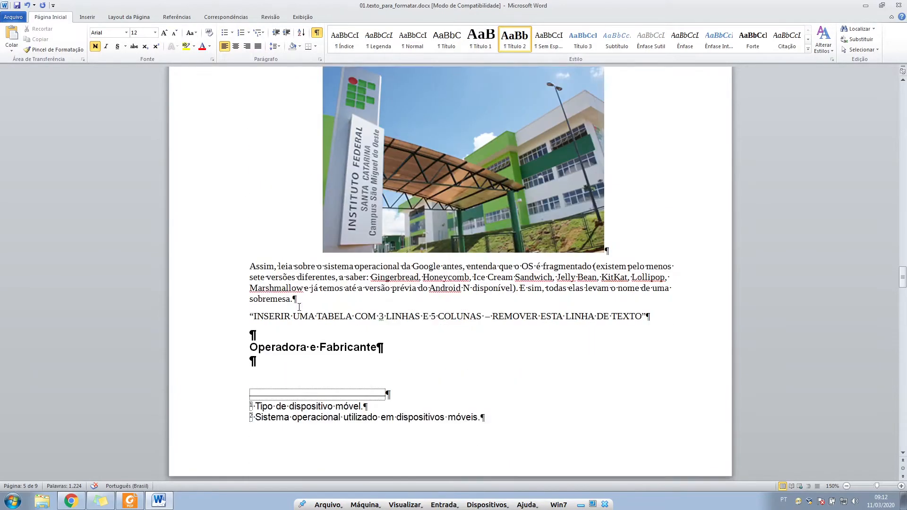
{"action": "left_click", "coordinate": [298, 349]}
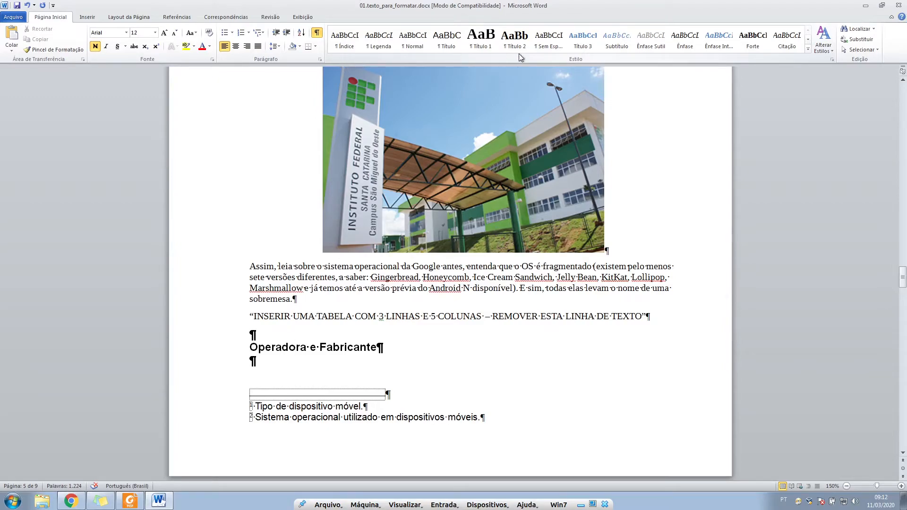
{"action": "scroll", "coordinate": [282, 267], "scroll_direction": "up", "scroll_amount": 10}
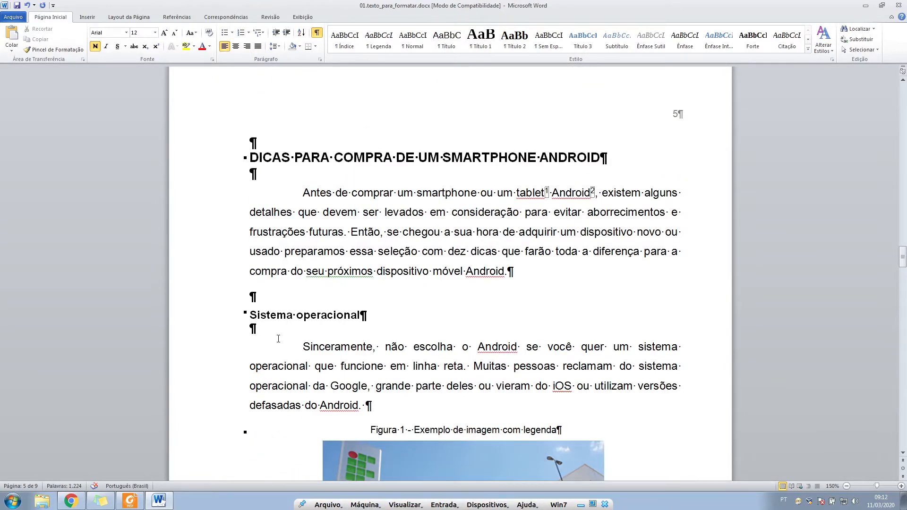
{"action": "left_click", "coordinate": [281, 320]}
{"action": "left_click", "coordinate": [44, 49]}
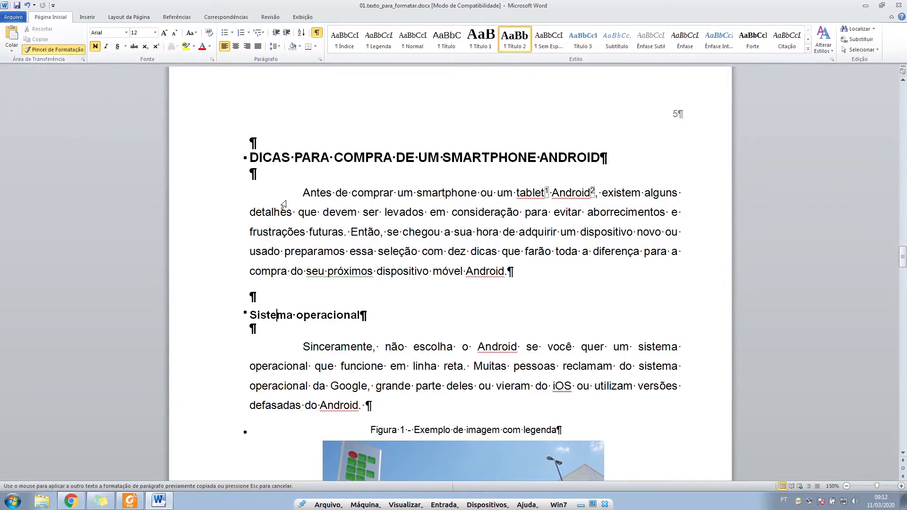
{"action": "scroll", "coordinate": [295, 280], "scroll_direction": "down", "scroll_amount": 9}
{"action": "left_click_drag", "start_coordinate": [397, 313], "coordinate": [246, 317]}
{"action": "scroll", "coordinate": [245, 318], "scroll_direction": "down", "scroll_amount": 6}
{"action": "scroll", "coordinate": [245, 318], "scroll_direction": "down", "scroll_amount": 17}
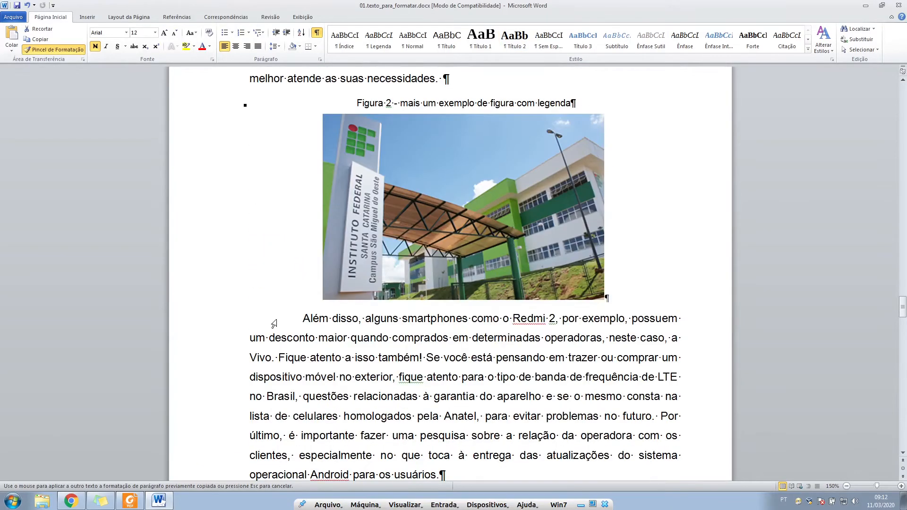
{"action": "left_click_drag", "start_coordinate": [388, 292], "coordinate": [247, 292]}
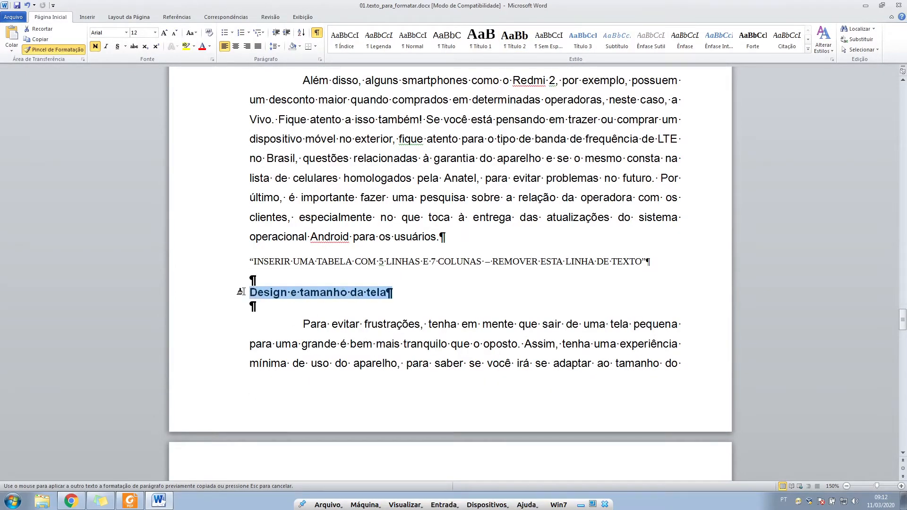
Paint the same subheading formatting onto Capacidade de bateria and Preço, and turn the format painter off
{"action": "scroll", "coordinate": [264, 304], "scroll_direction": "down", "scroll_amount": 13}
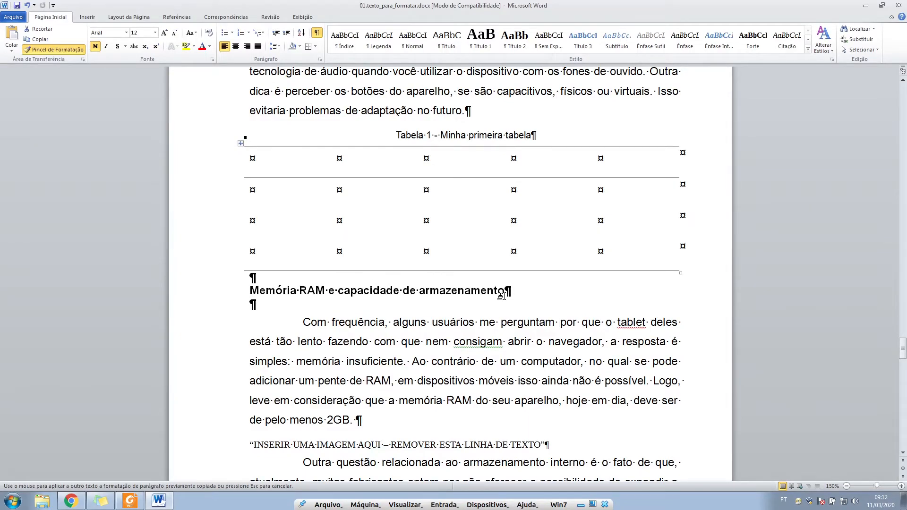
{"action": "scroll", "coordinate": [501, 295], "scroll_direction": "down", "scroll_amount": 1}
{"action": "scroll", "coordinate": [364, 362], "scroll_direction": "down", "scroll_amount": 8}
{"action": "scroll", "coordinate": [370, 362], "scroll_direction": "down", "scroll_amount": 5}
{"action": "left_click_drag", "start_coordinate": [376, 372], "coordinate": [256, 375]}
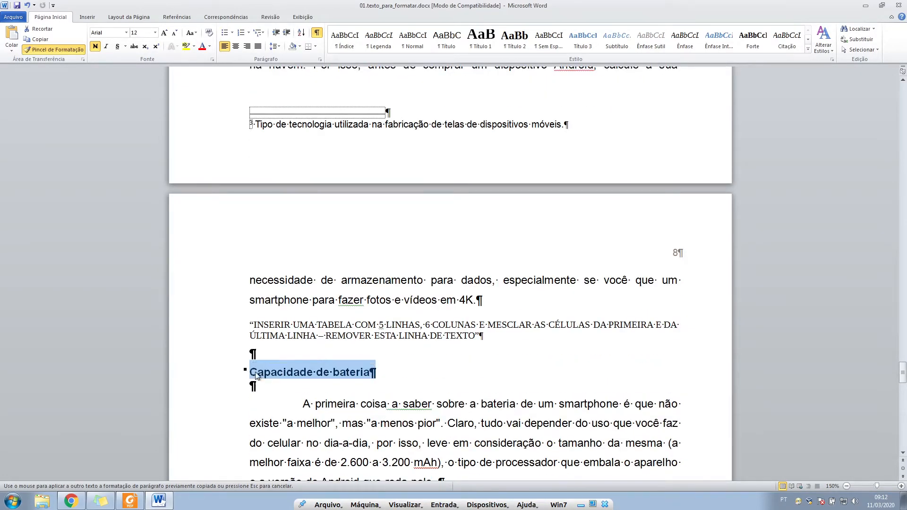
{"action": "scroll", "coordinate": [256, 375], "scroll_direction": "down", "scroll_amount": 9}
{"action": "left_click_drag", "start_coordinate": [288, 270], "coordinate": [238, 273]}
{"action": "scroll", "coordinate": [241, 275], "scroll_direction": "down", "scroll_amount": 10}
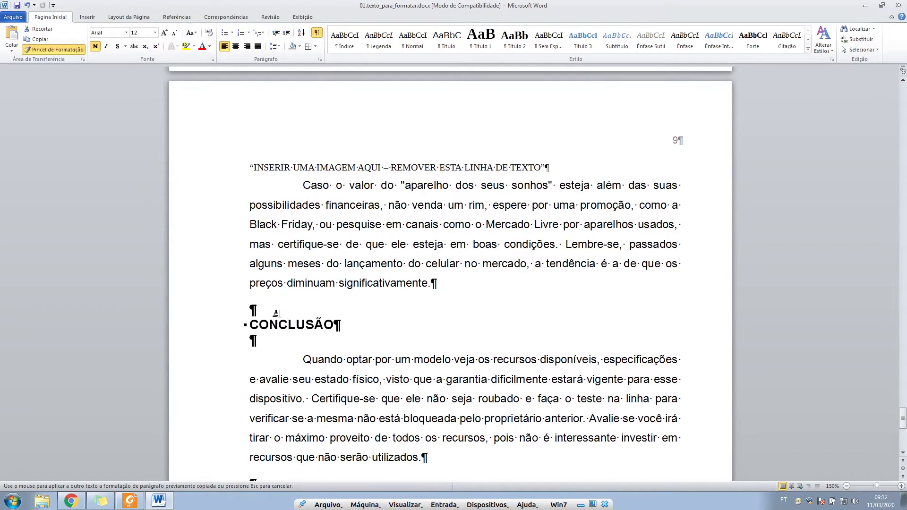
{"action": "scroll", "coordinate": [382, 276], "scroll_direction": "up", "scroll_amount": 18}
{"action": "scroll", "coordinate": [382, 276], "scroll_direction": "up", "scroll_amount": 12}
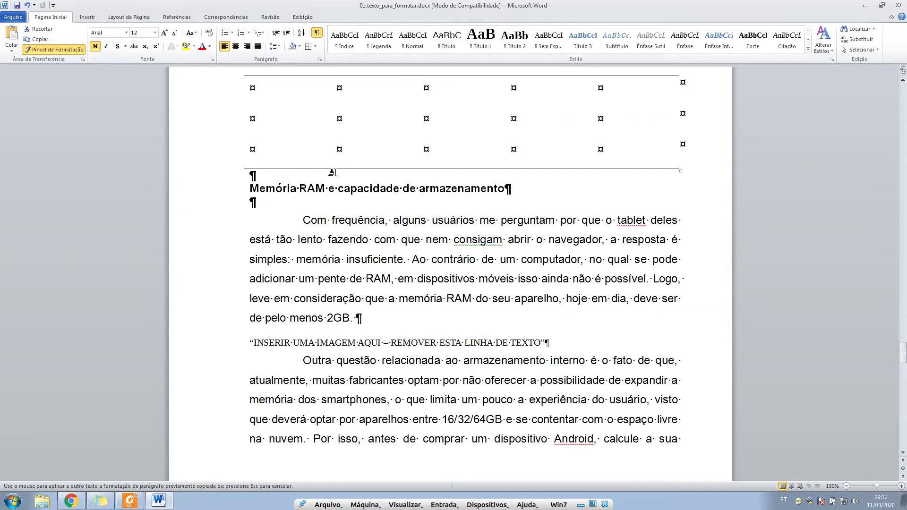
{"action": "left_click", "coordinate": [54, 49]}
Update the entire table of contents under SUMÁRIO so it includes the newly styled subheadings
{"action": "scroll", "coordinate": [415, 314], "scroll_direction": "up", "scroll_amount": 8}
{"action": "scroll", "coordinate": [416, 314], "scroll_direction": "up", "scroll_amount": 20}
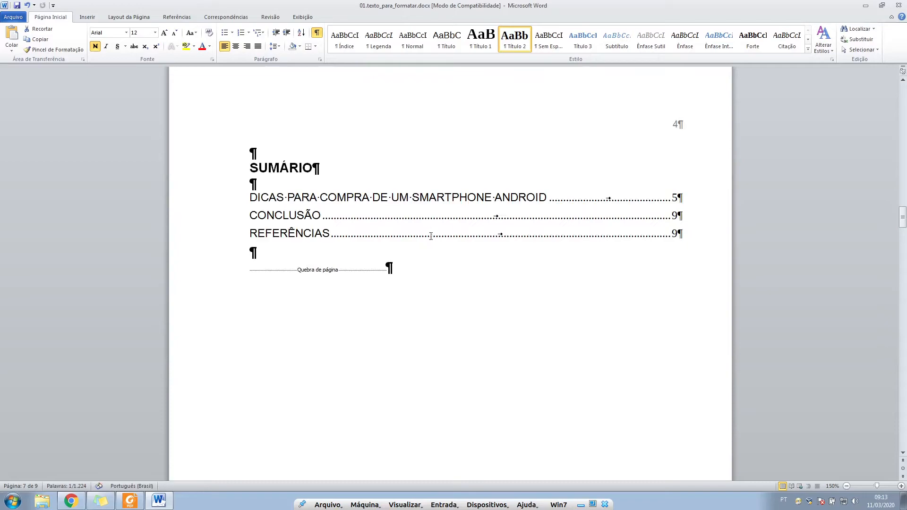
{"action": "right_click", "coordinate": [426, 224]}
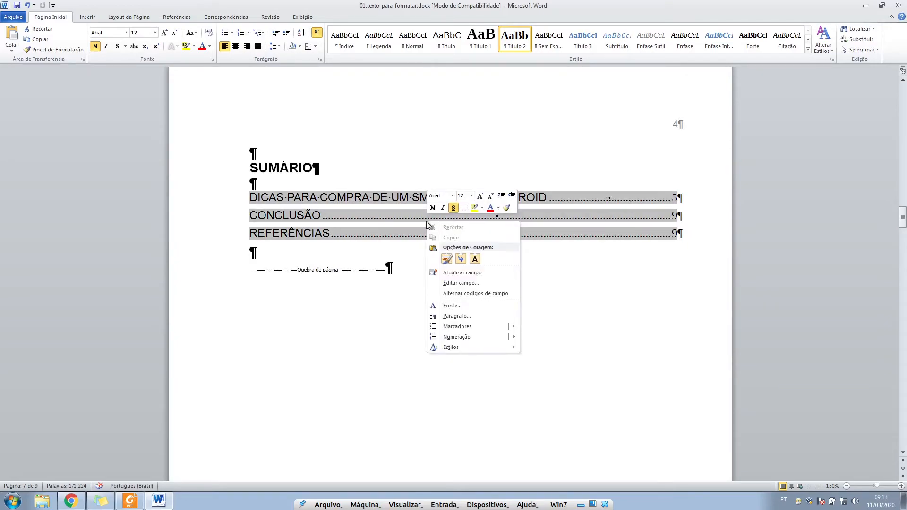
{"action": "left_click", "coordinate": [460, 273]}
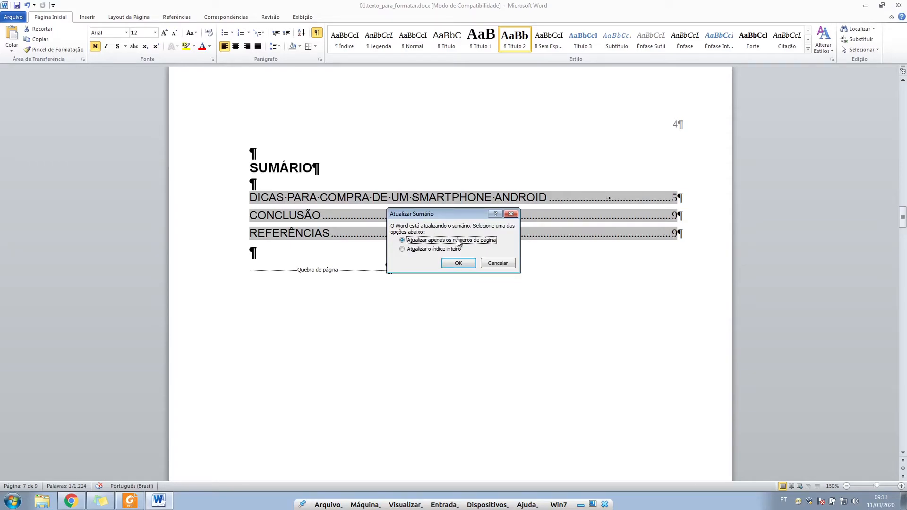
{"action": "left_click", "coordinate": [445, 250]}
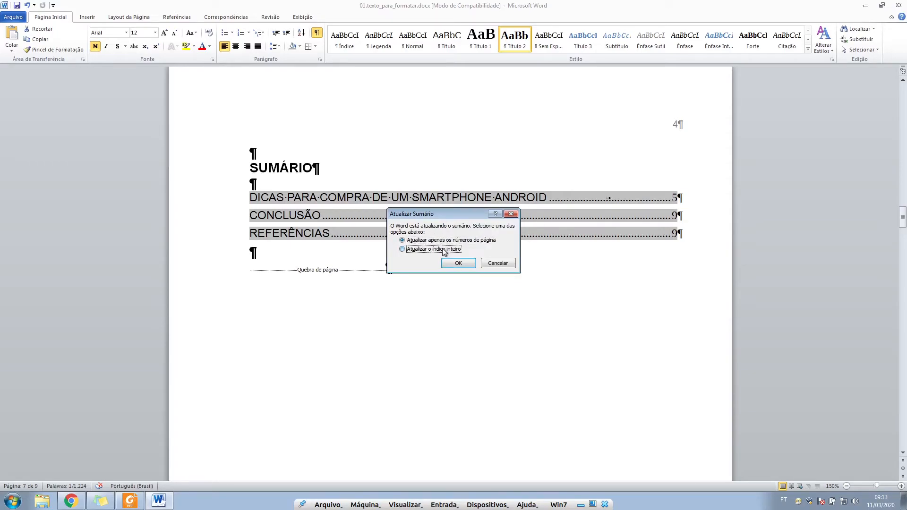
{"action": "left_click", "coordinate": [459, 263]}
{"action": "left_click", "coordinate": [519, 388]}
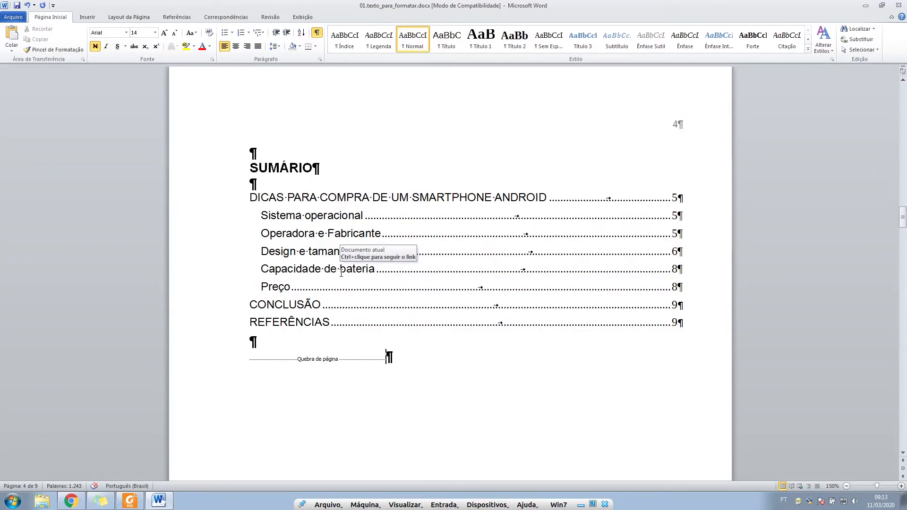
Copy the Capacidade de bateria heading's formatting to the heading Memória RAM e capacidade de armazenamento with the format painter
{"action": "scroll", "coordinate": [341, 273], "scroll_direction": "down", "scroll_amount": 20}
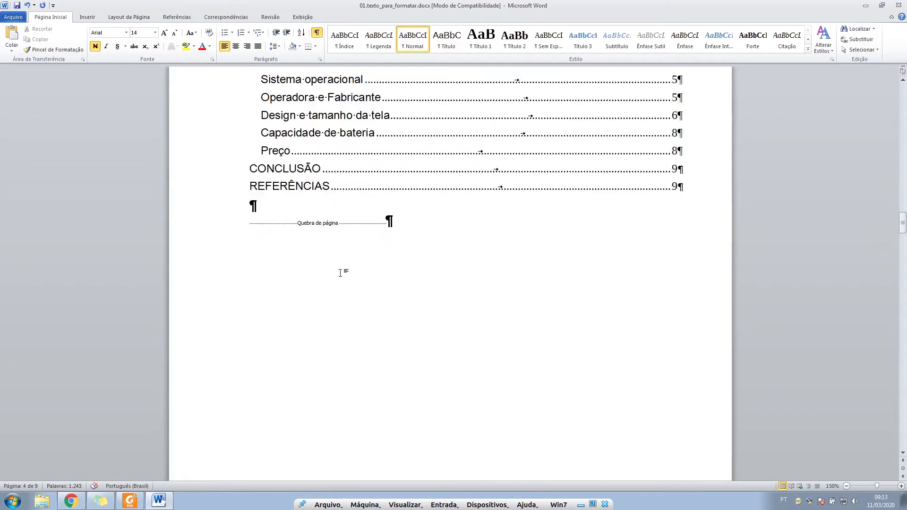
{"action": "scroll", "coordinate": [341, 273], "scroll_direction": "down", "scroll_amount": 20}
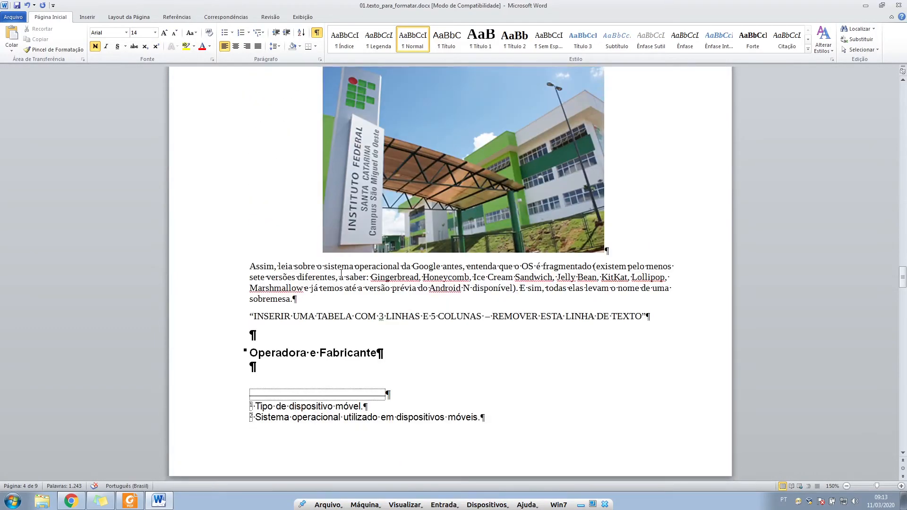
{"action": "scroll", "coordinate": [340, 273], "scroll_direction": "down", "scroll_amount": 20}
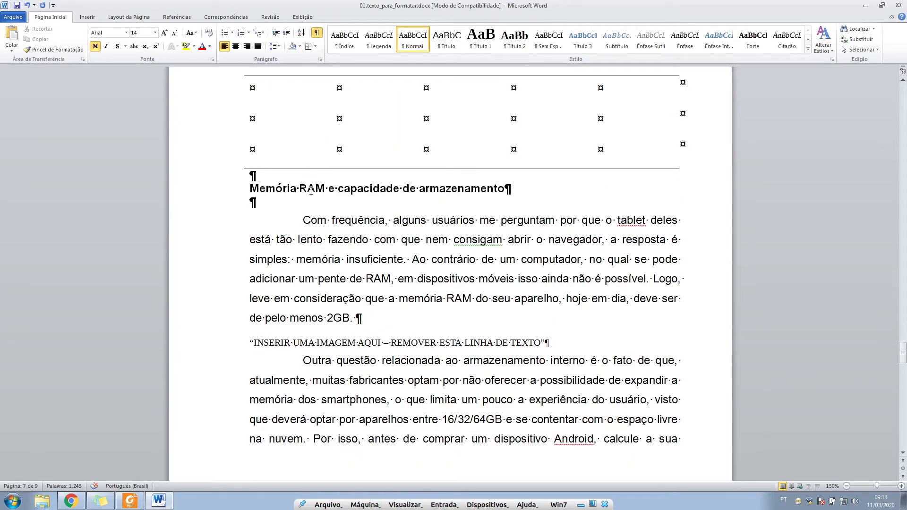
{"action": "left_click", "coordinate": [315, 190]}
{"action": "scroll", "coordinate": [325, 283], "scroll_direction": "down", "scroll_amount": 8}
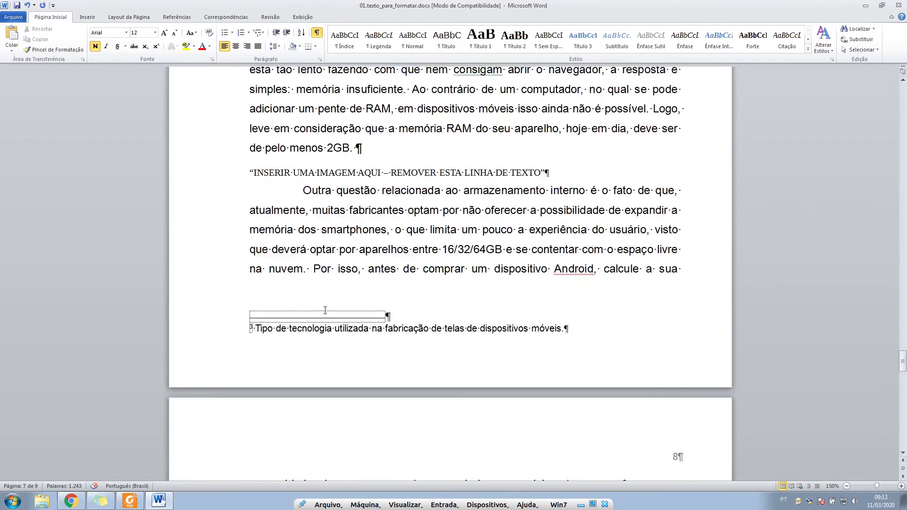
{"action": "left_click", "coordinate": [299, 371]}
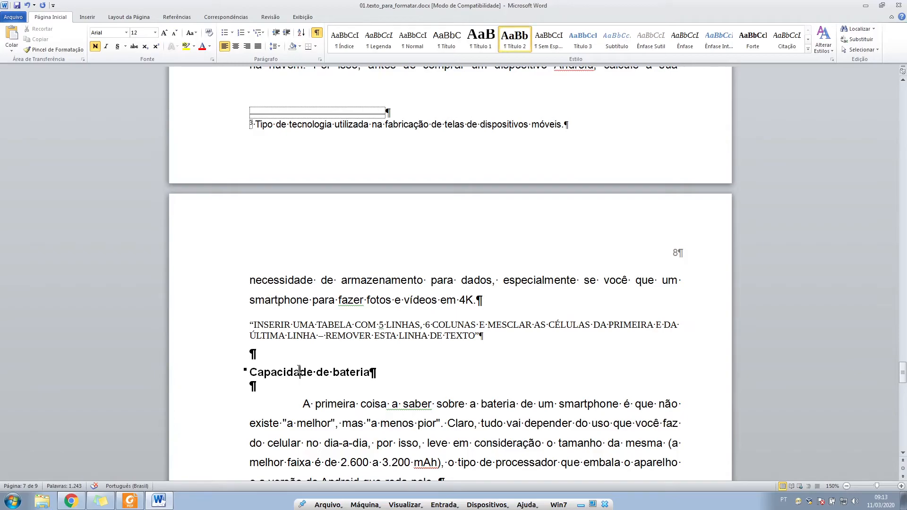
{"action": "left_click", "coordinate": [54, 49]}
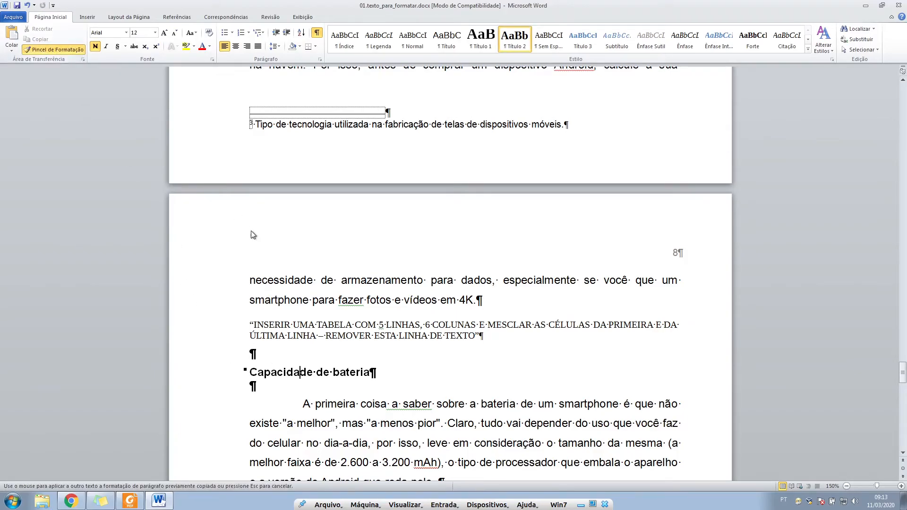
{"action": "scroll", "coordinate": [249, 231], "scroll_direction": "up", "scroll_amount": 12}
{"action": "scroll", "coordinate": [347, 319], "scroll_direction": "down", "scroll_amount": 3}
{"action": "left_click_drag", "start_coordinate": [513, 290], "coordinate": [246, 296]}
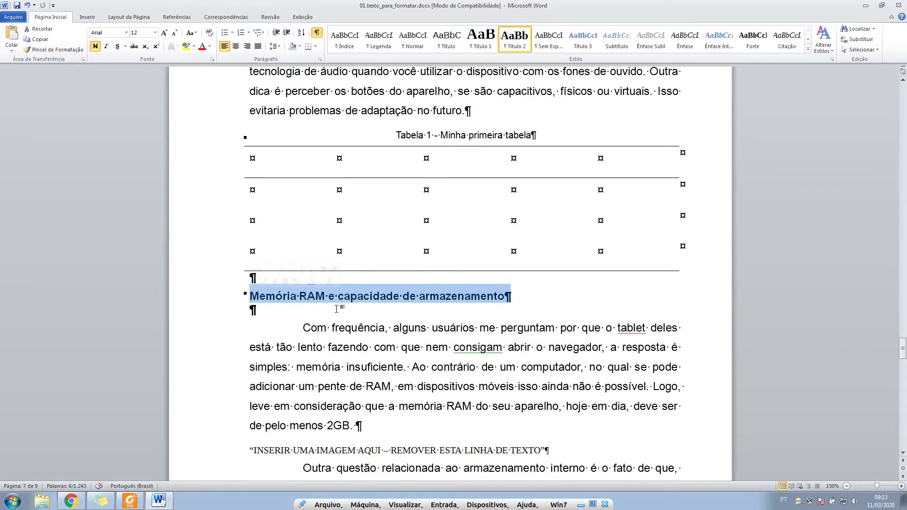
Refresh the whole SUMÁRIO index to add the Memória RAM e capacidade de armazenamento heading
{"action": "scroll", "coordinate": [357, 312], "scroll_direction": "up", "scroll_amount": 15}
{"action": "scroll", "coordinate": [358, 315], "scroll_direction": "up", "scroll_amount": 20}
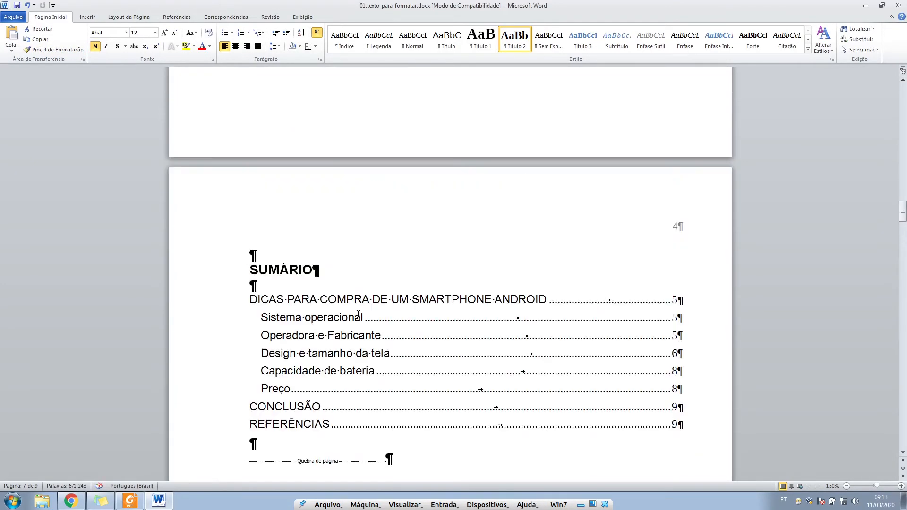
{"action": "right_click", "coordinate": [464, 350]}
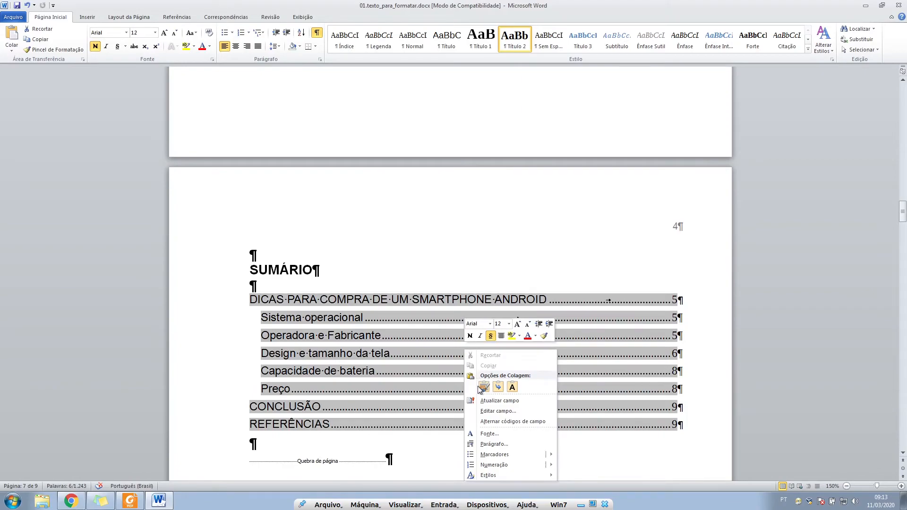
{"action": "left_click", "coordinate": [486, 400]}
{"action": "left_click", "coordinate": [448, 251]}
{"action": "left_click", "coordinate": [457, 263]}
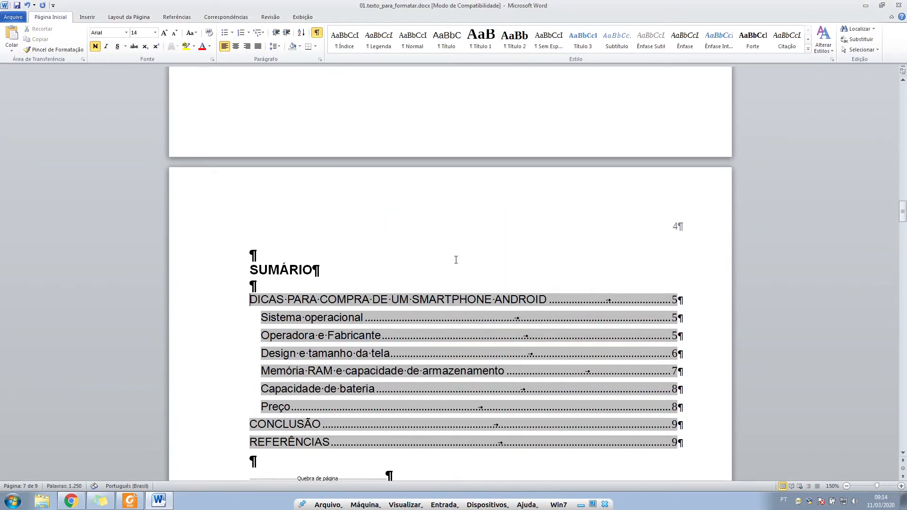
{"action": "left_click", "coordinate": [514, 340]}
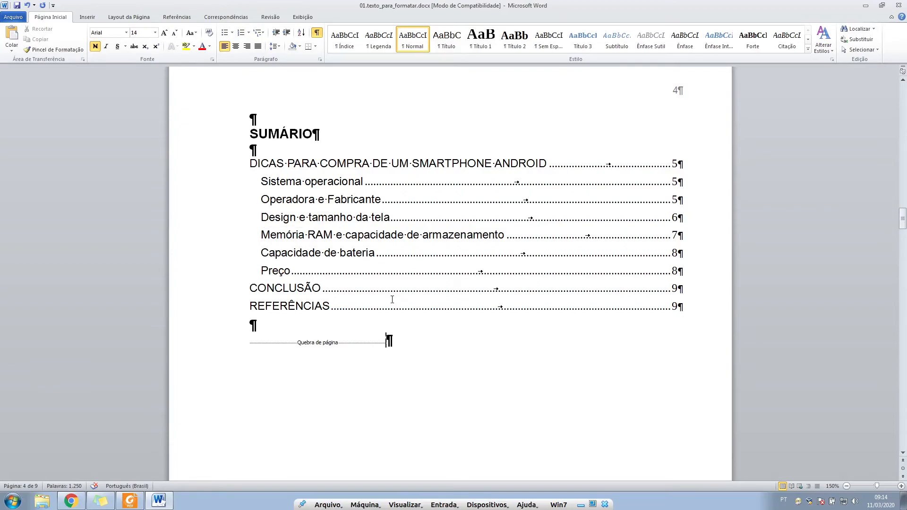
Number the heading DICAS PARA COMPRA DE UM SMARTPHONE ANDROID as 1 and the subheading Sistema operacional as 1.1
{"action": "scroll", "coordinate": [391, 299], "scroll_direction": "down", "scroll_amount": 7}
{"action": "scroll", "coordinate": [391, 299], "scroll_direction": "down", "scroll_amount": 5}
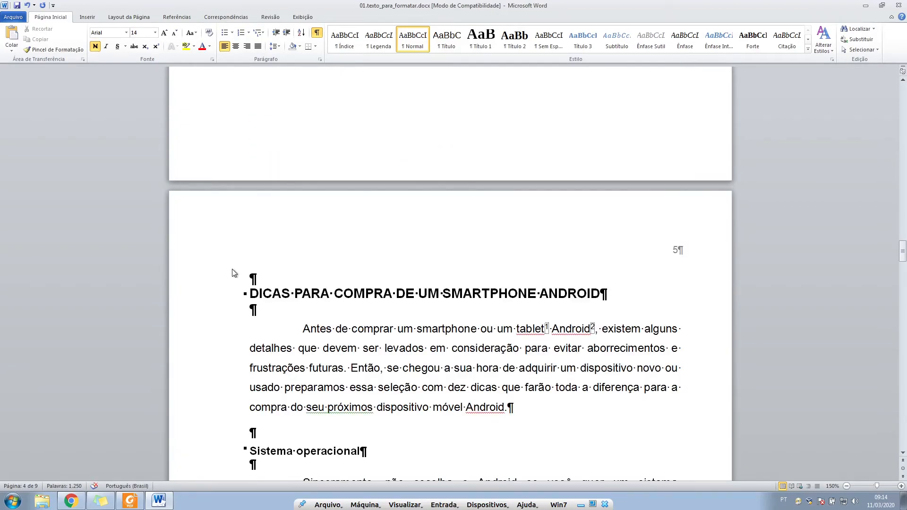
{"action": "left_click", "coordinate": [251, 291]}
{"action": "type", "text": "1"}
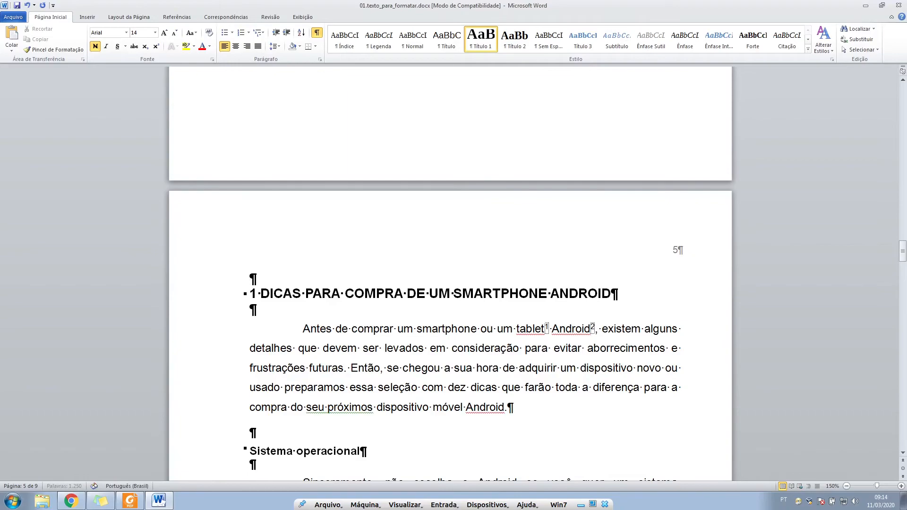
{"action": "left_click", "coordinate": [252, 447]}
{"action": "type", "text": "1.1·"}
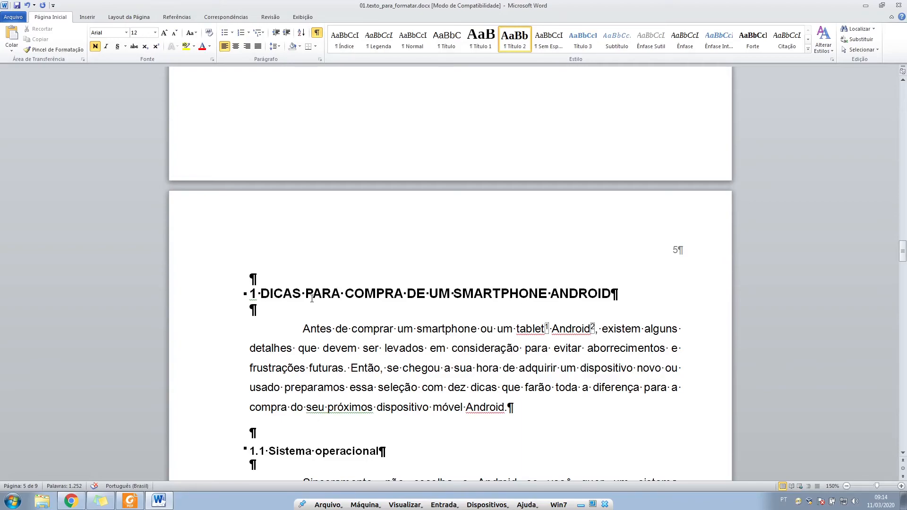
Number the subheadings Operadora e Fabricante as 1.2 and Design e tamanho da tela as 1.3
{"action": "scroll", "coordinate": [255, 411], "scroll_direction": "down", "scroll_amount": 6}
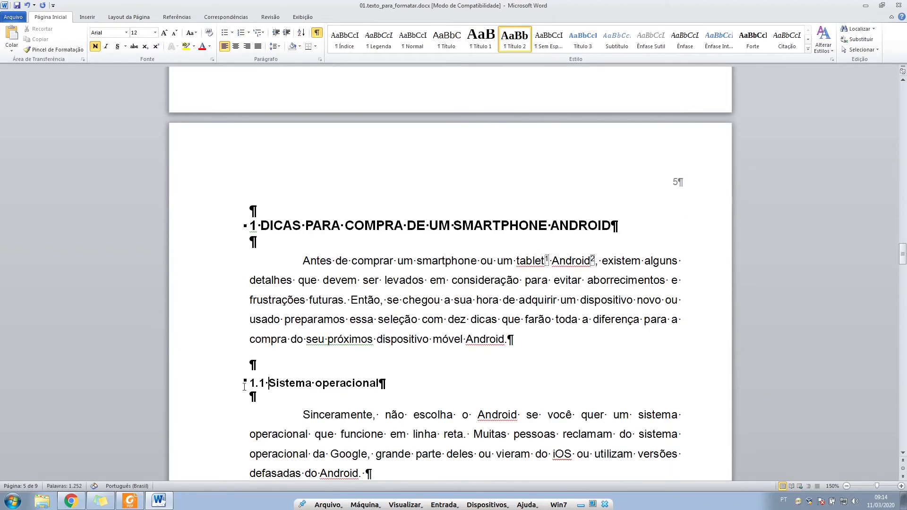
{"action": "scroll", "coordinate": [266, 392], "scroll_direction": "down", "scroll_amount": 3}
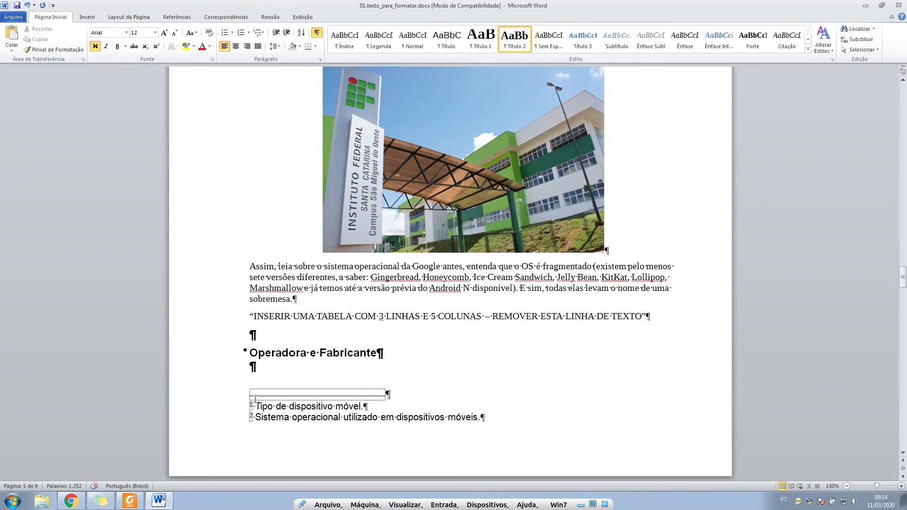
{"action": "type", "text": "1.2·"}
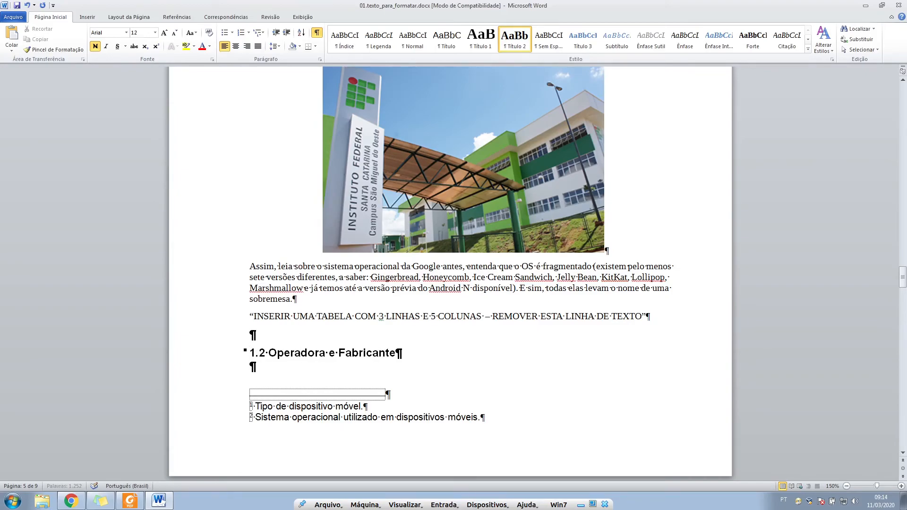
{"action": "scroll", "coordinate": [252, 357], "scroll_direction": "down", "scroll_amount": 5}
{"action": "scroll", "coordinate": [449, 274], "scroll_direction": "down", "scroll_amount": 12}
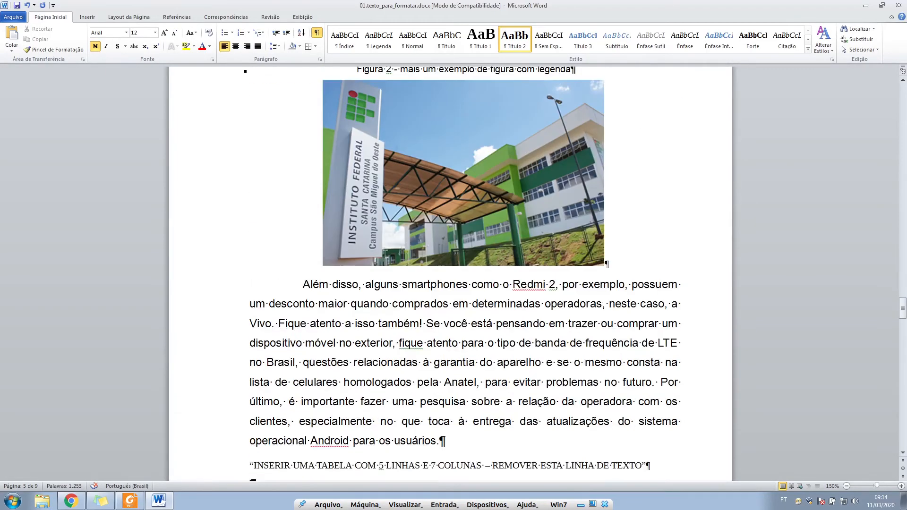
{"action": "type", "text": "1.3"}
Number the subheadings Memória RAM e capacidade de armazenamento as 1.4 and Capacidade de bateria as 1.5
{"action": "scroll", "coordinate": [255, 228], "scroll_direction": "down", "scroll_amount": 5}
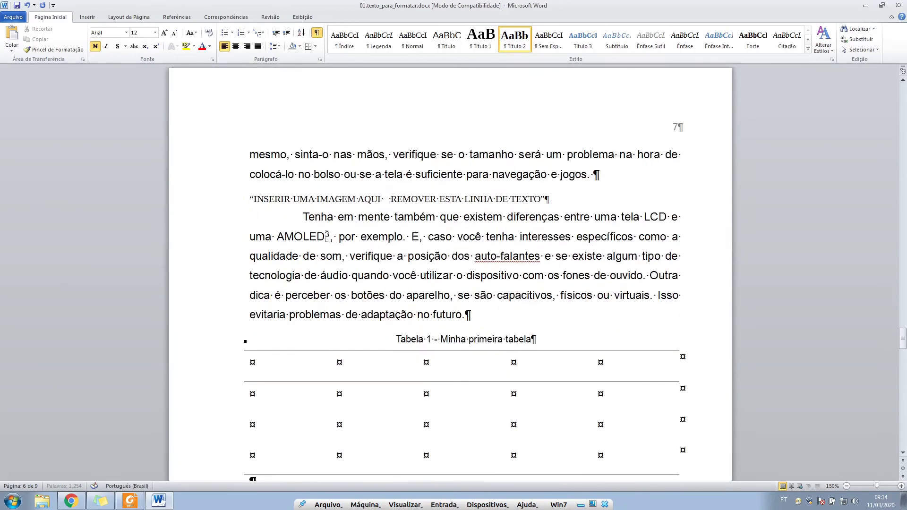
{"action": "scroll", "coordinate": [255, 274], "scroll_direction": "down", "scroll_amount": 3}
{"action": "left_click", "coordinate": [249, 297]}
{"action": "type", "text": "1.4"}
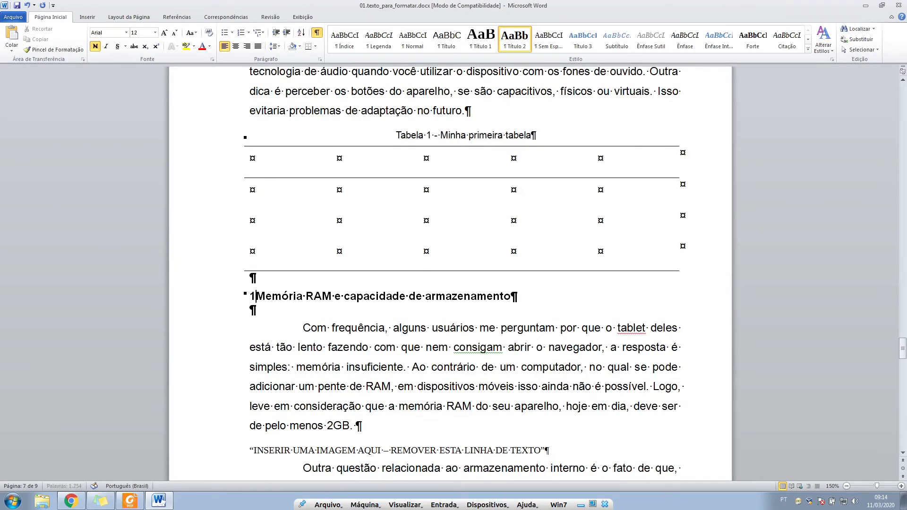
{"action": "scroll", "coordinate": [249, 297], "scroll_direction": "down", "scroll_amount": 5}
{"action": "scroll", "coordinate": [246, 313], "scroll_direction": "down", "scroll_amount": 5}
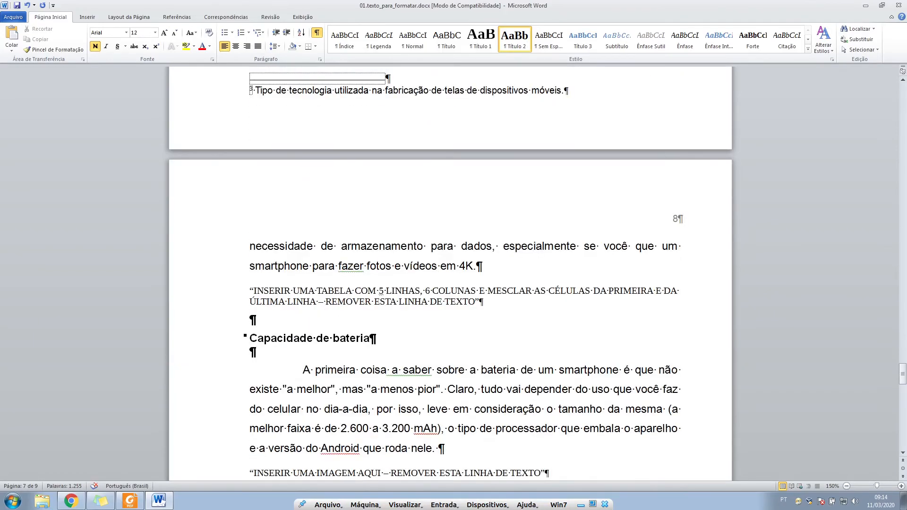
{"action": "left_click", "coordinate": [249, 270]}
{"action": "type", "text": "1.5·"}
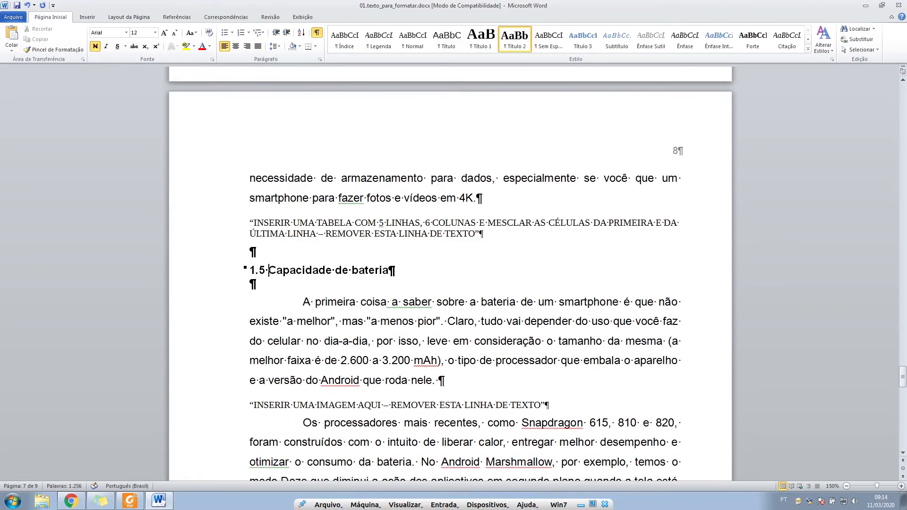
Number the Preço subheading below the table Minha outra tabela as 1.6
{"action": "scroll", "coordinate": [249, 270], "scroll_direction": "down", "scroll_amount": 5}
{"action": "scroll", "coordinate": [238, 314], "scroll_direction": "down", "scroll_amount": 2}
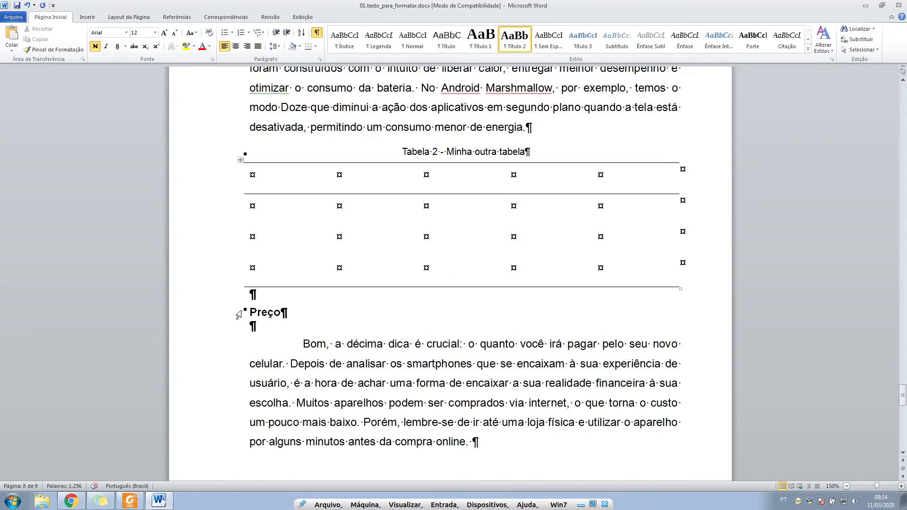
{"action": "left_click", "coordinate": [250, 312]}
{"action": "type", "text": "1.6"}
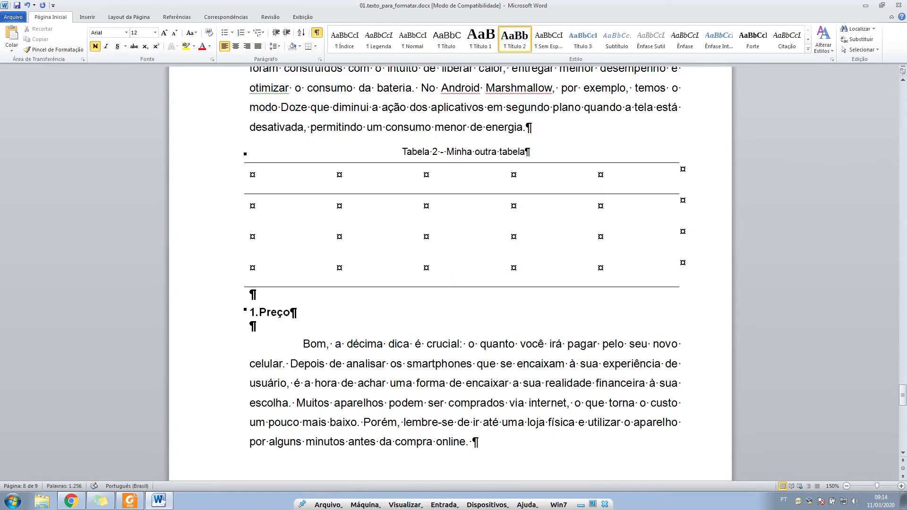
Number the main headings CONCLUSÃO as 2 and REFERÊNCIAS as 3
{"action": "scroll", "coordinate": [251, 312], "scroll_direction": "down", "scroll_amount": 1}
{"action": "scroll", "coordinate": [450, 274], "scroll_direction": "down", "scroll_amount": 8}
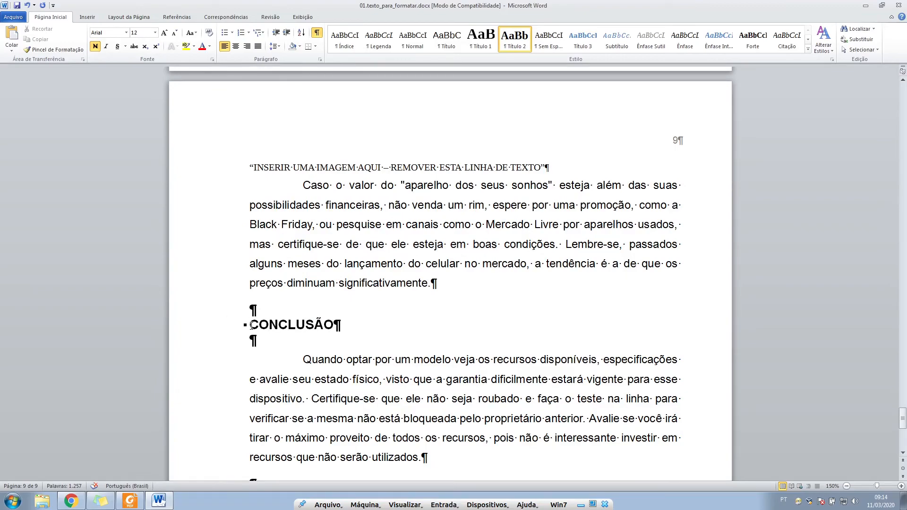
{"action": "left_click", "coordinate": [251, 325]}
{"action": "type", "text": "2·"}
{"action": "scroll", "coordinate": [312, 302], "scroll_direction": "down", "scroll_amount": 3}
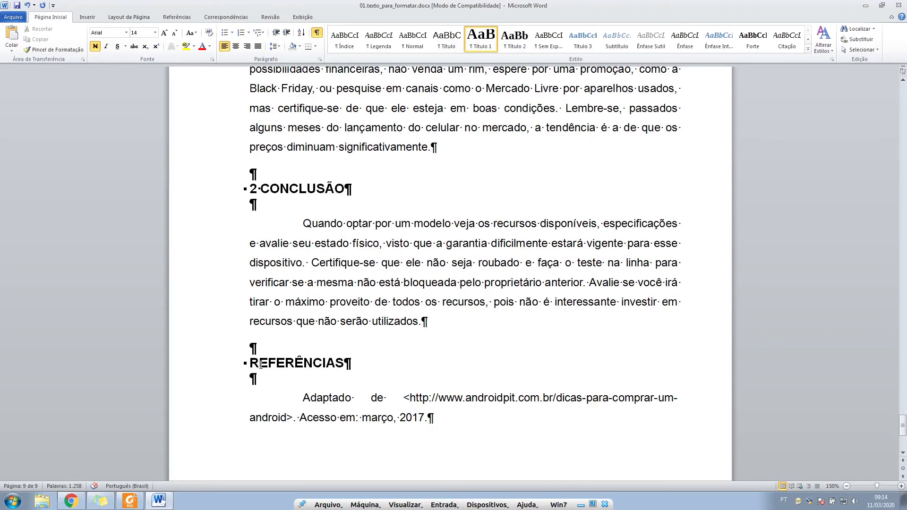
{"action": "left_click", "coordinate": [250, 363]}
{"action": "type", "text": "3"}
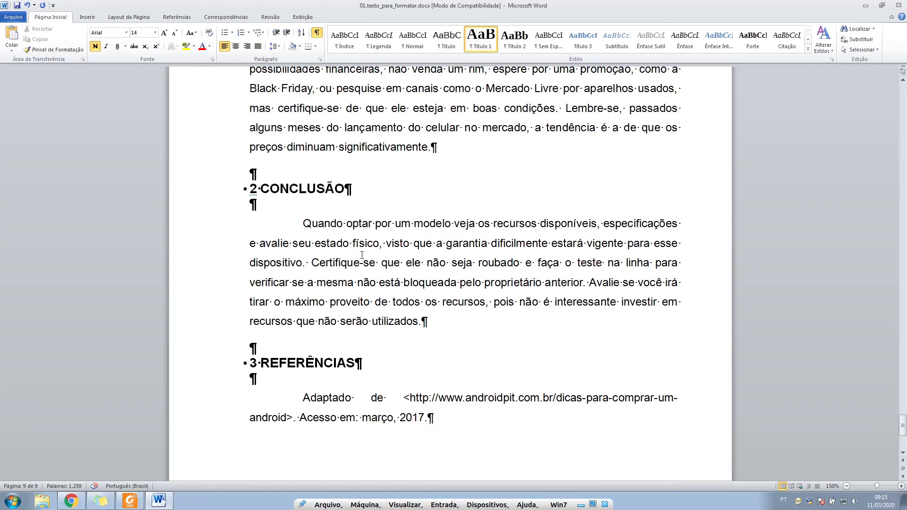
{"action": "left_click", "coordinate": [305, 289]}
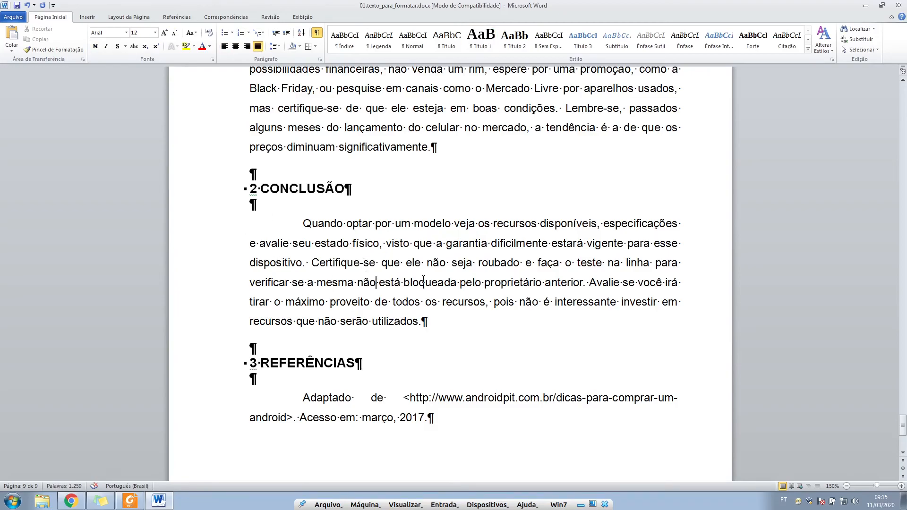
Update the entire table of contents so its entries show the new heading numbers
{"action": "scroll", "coordinate": [389, 282], "scroll_direction": "up", "scroll_amount": 20}
{"action": "scroll", "coordinate": [457, 271], "scroll_direction": "up", "scroll_amount": 20}
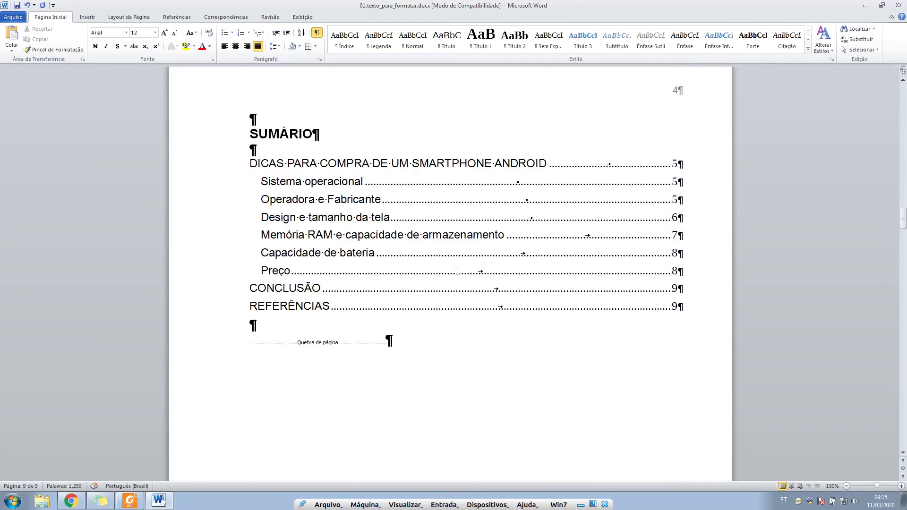
{"action": "right_click", "coordinate": [451, 239]}
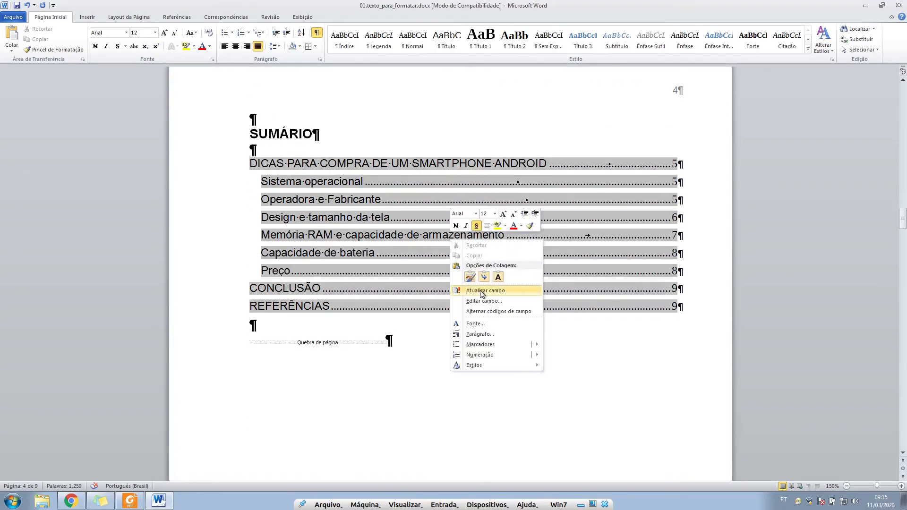
{"action": "left_click", "coordinate": [482, 292]}
{"action": "left_click", "coordinate": [454, 249]}
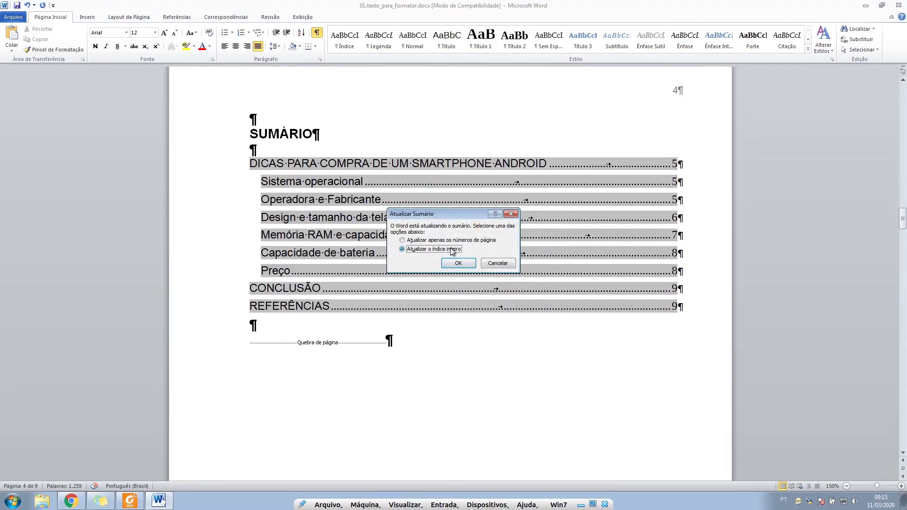
{"action": "left_click", "coordinate": [459, 263]}
{"action": "left_click", "coordinate": [478, 389]}
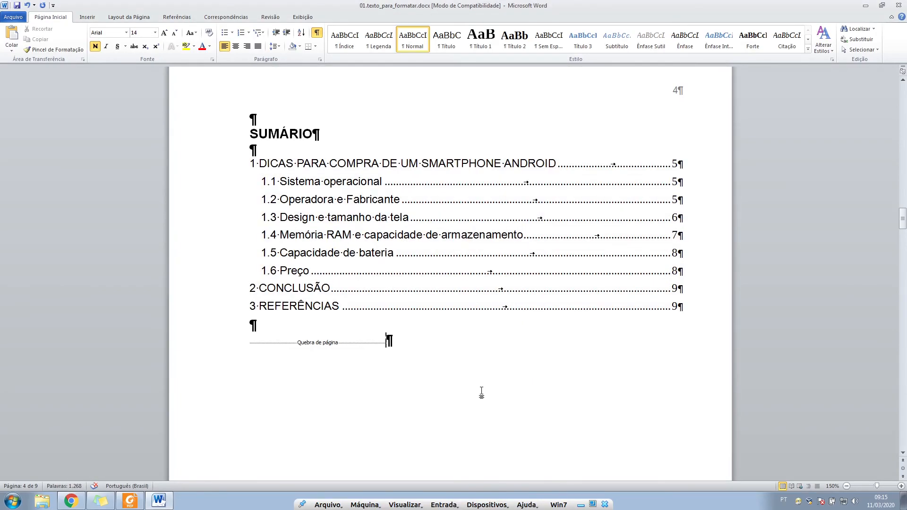